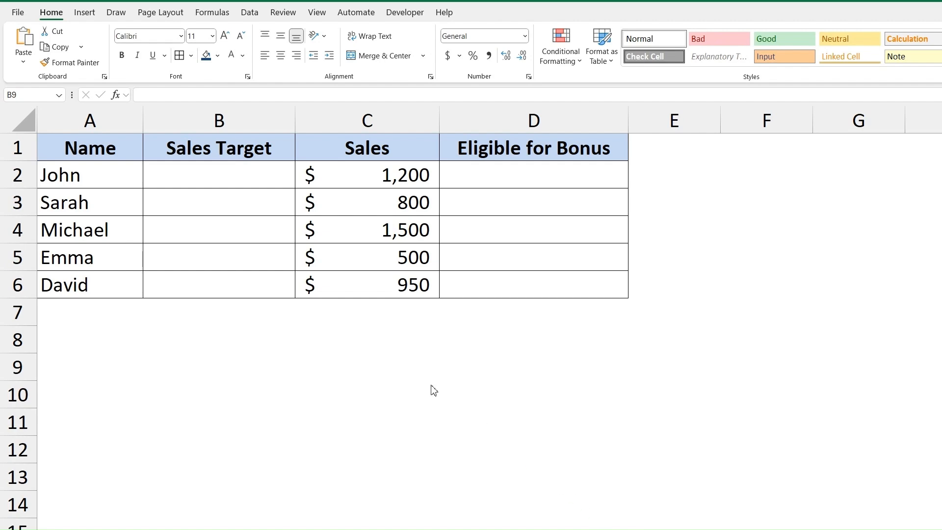
Step: Enter a sales target of 1000 in cell B2
{"action": "left_click", "coordinate": [242, 176]}
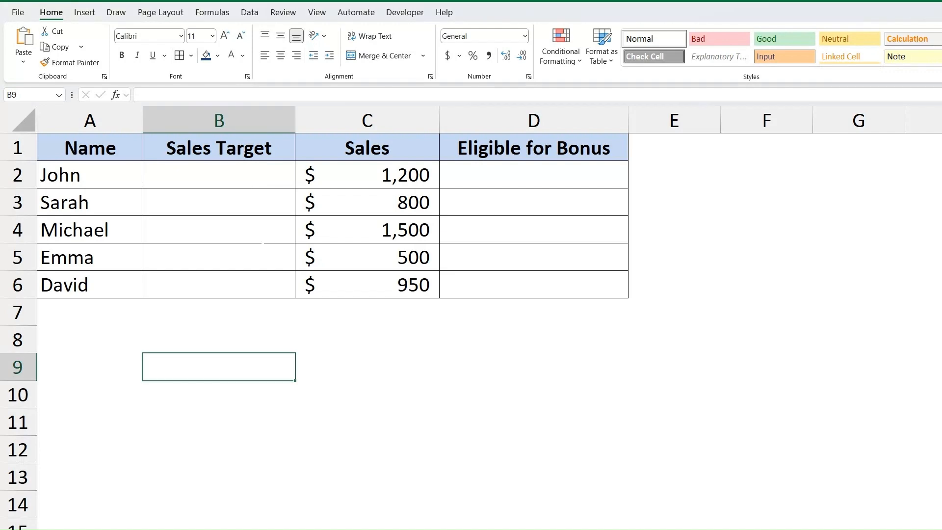
{"action": "left_click", "coordinate": [236, 176]}
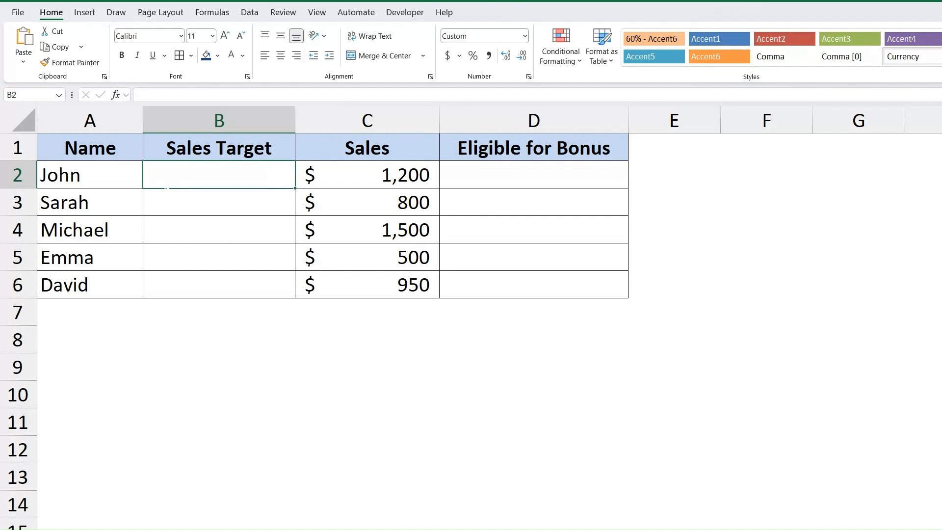
{"action": "left_click", "coordinate": [219, 202]}
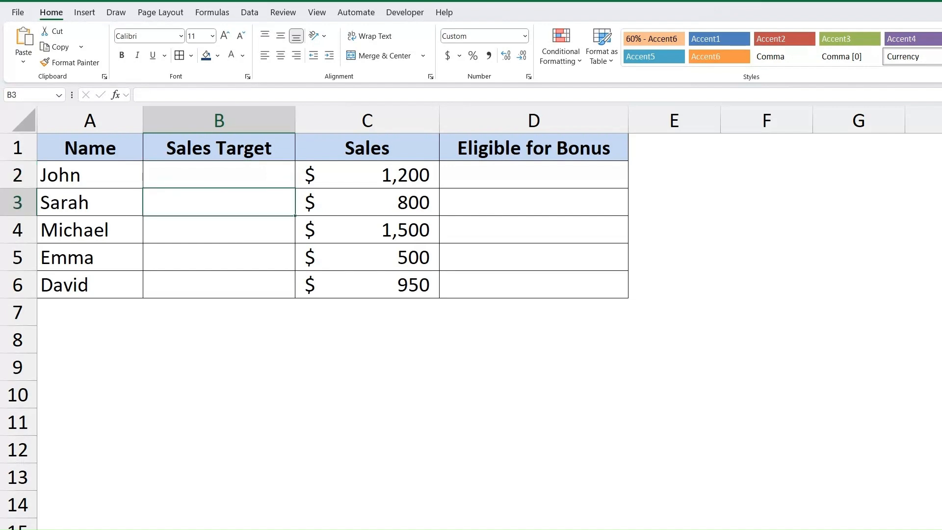
{"action": "left_click", "coordinate": [219, 175]}
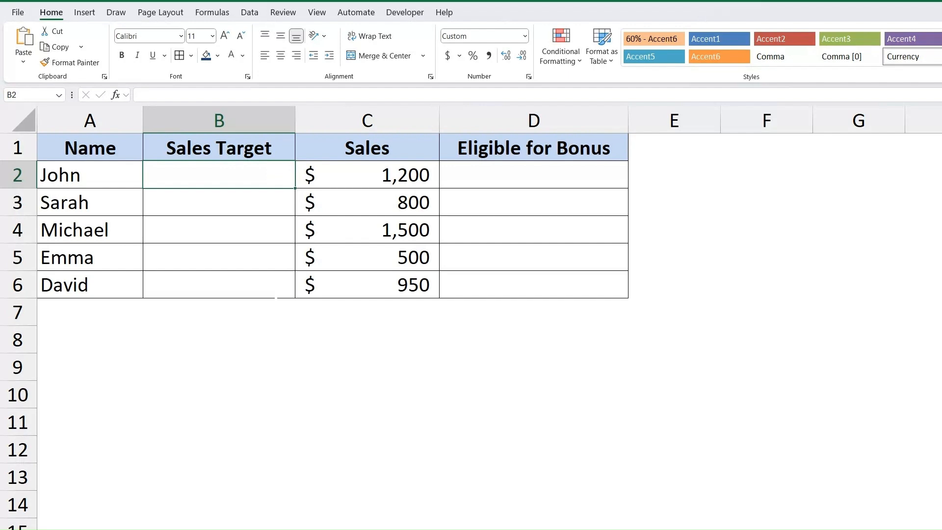
{"action": "type", "text": "1000"}
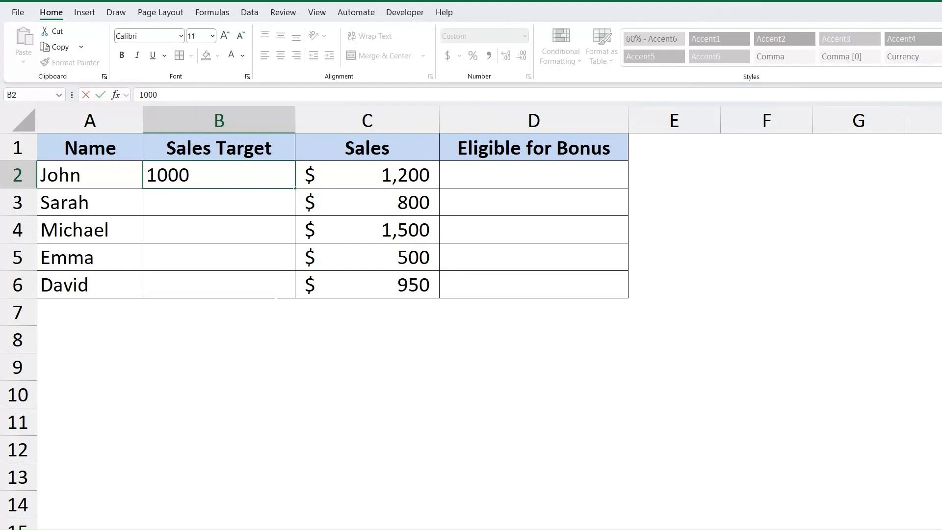
{"action": "key", "text": "Return"}
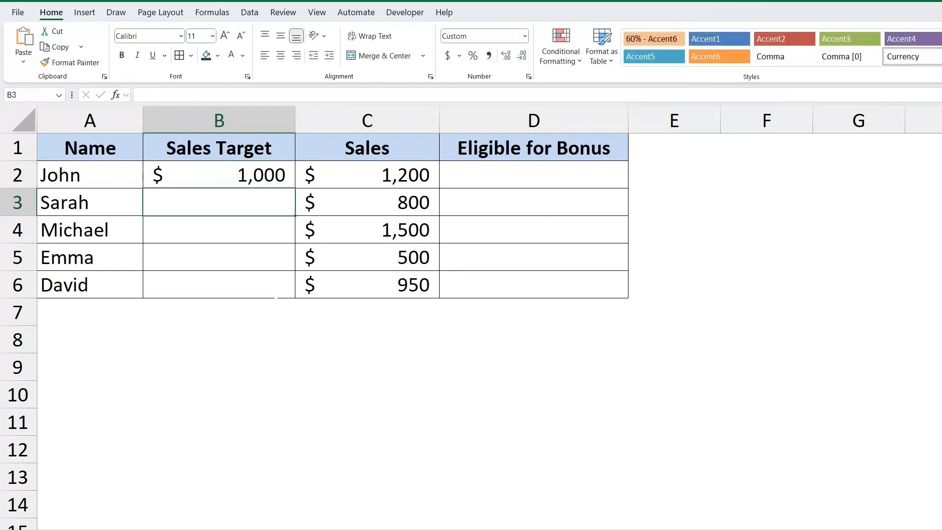
Step: Fill the sales target from B2 down through B6
{"action": "left_click_drag", "start_coordinate": [244, 178], "coordinate": [235, 259]}
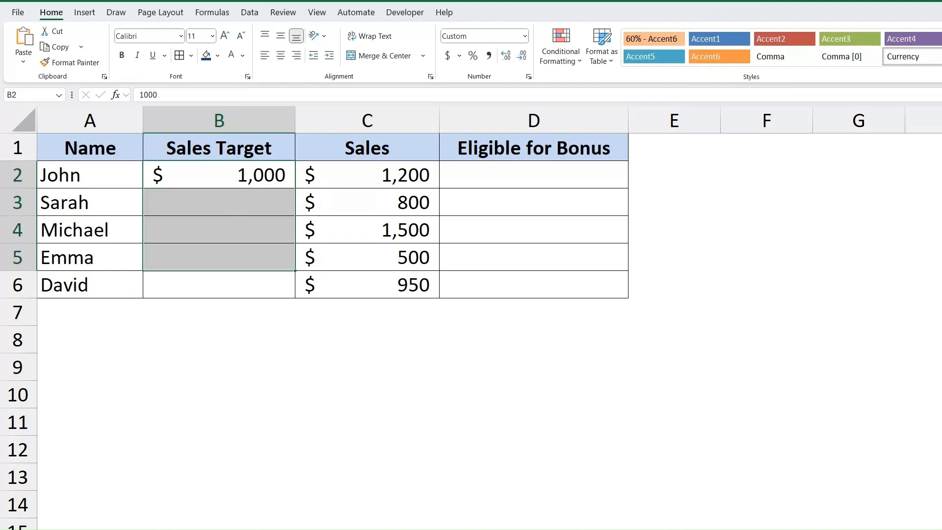
{"action": "left_click", "coordinate": [219, 175]}
{"action": "left_click_drag", "start_coordinate": [221, 176], "coordinate": [222, 282]}
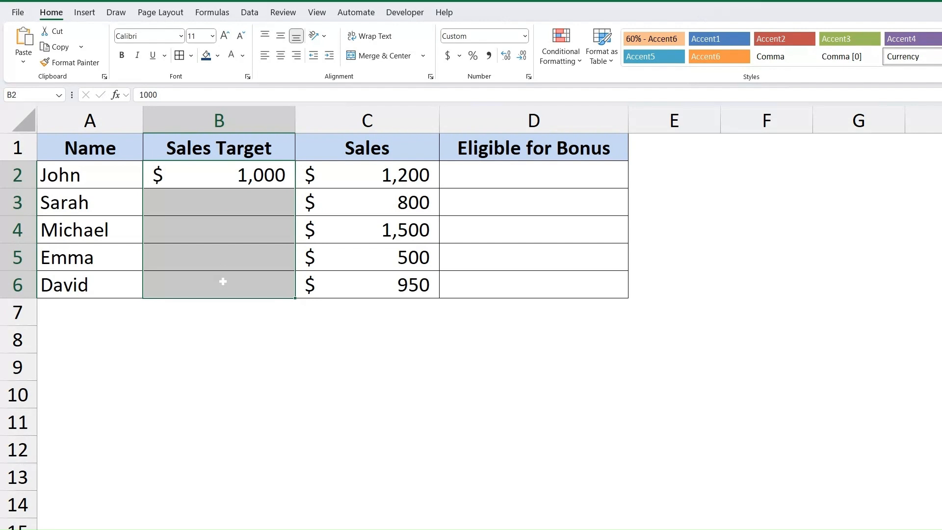
{"action": "key", "text": "ctrl+d"}
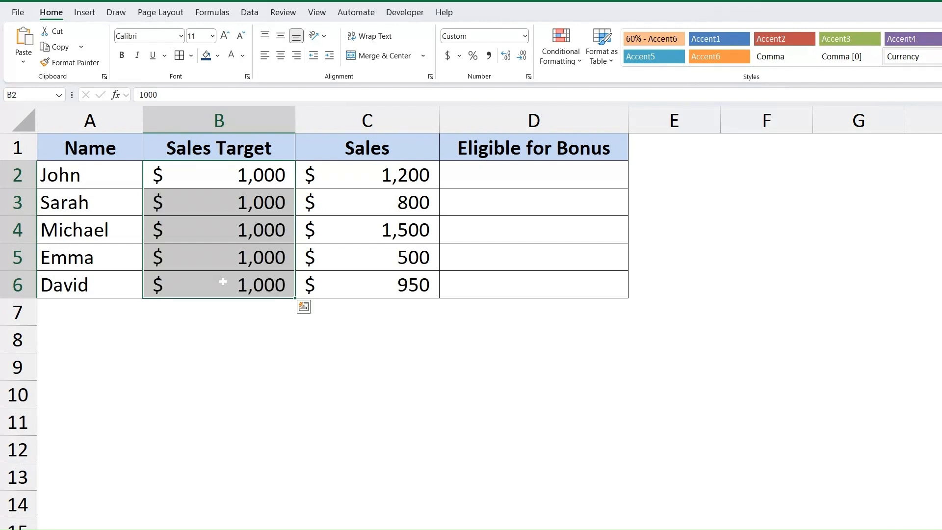
{"action": "left_click", "coordinate": [241, 175]}
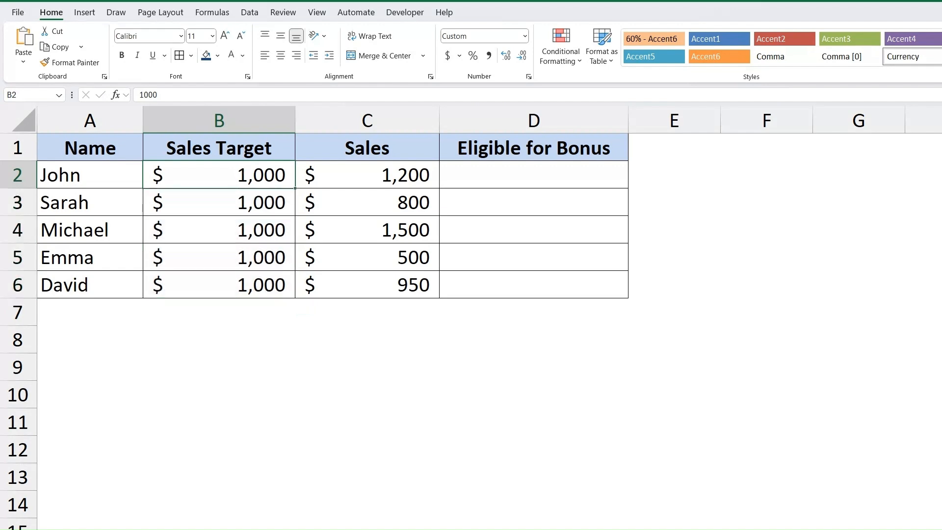
{"action": "left_click_drag", "start_coordinate": [88, 175], "coordinate": [131, 282]}
{"action": "left_click_drag", "start_coordinate": [226, 177], "coordinate": [221, 275]}
{"action": "left_click", "coordinate": [578, 179]}
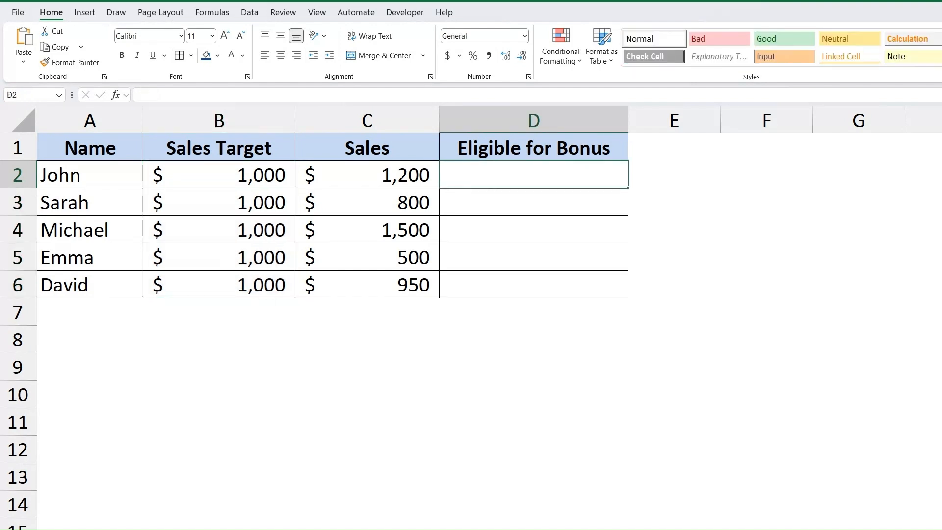
{"action": "left_click", "coordinate": [528, 121]}
Step: Start an IF formula in D2 whose logical test checks whether sales exceed the target, C2>B2
{"action": "left_click", "coordinate": [527, 176]}
{"action": "key", "text": "F2"}
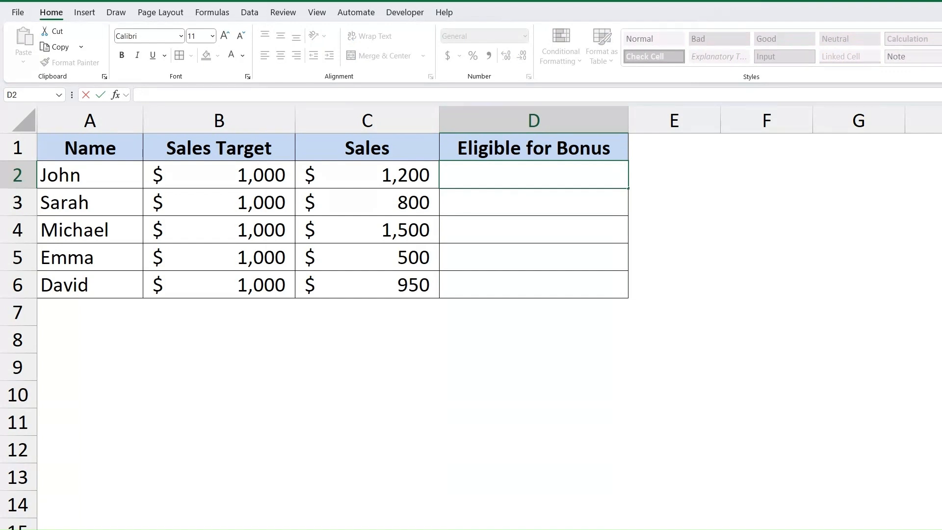
{"action": "type", "text": "="}
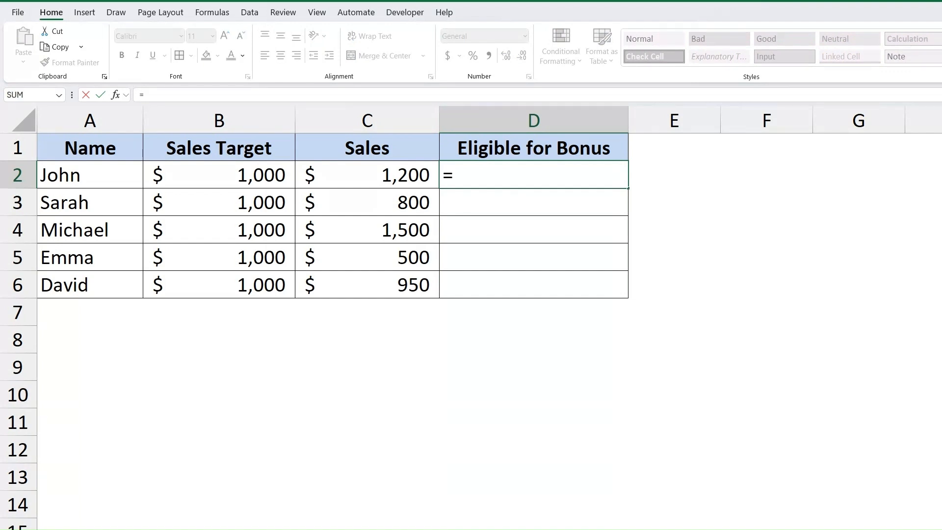
{"action": "type", "text": "IF"}
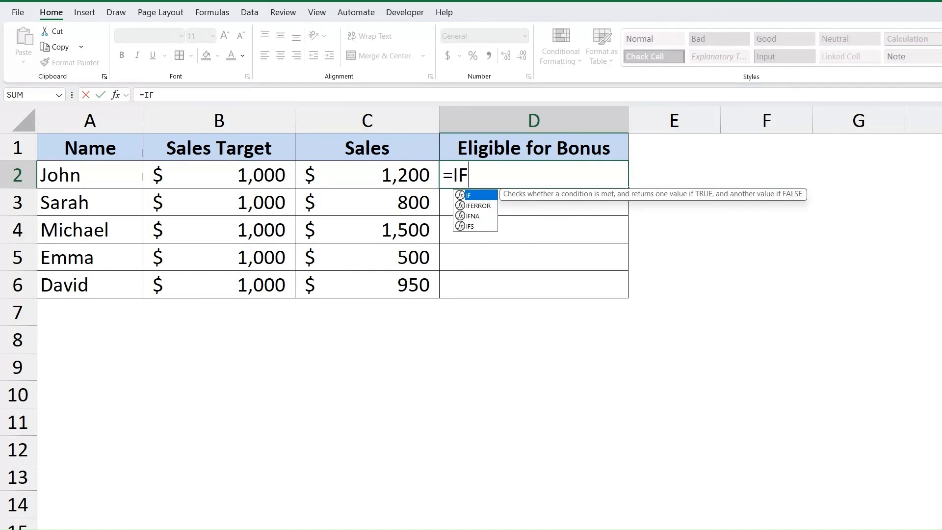
{"action": "type", "text": "("}
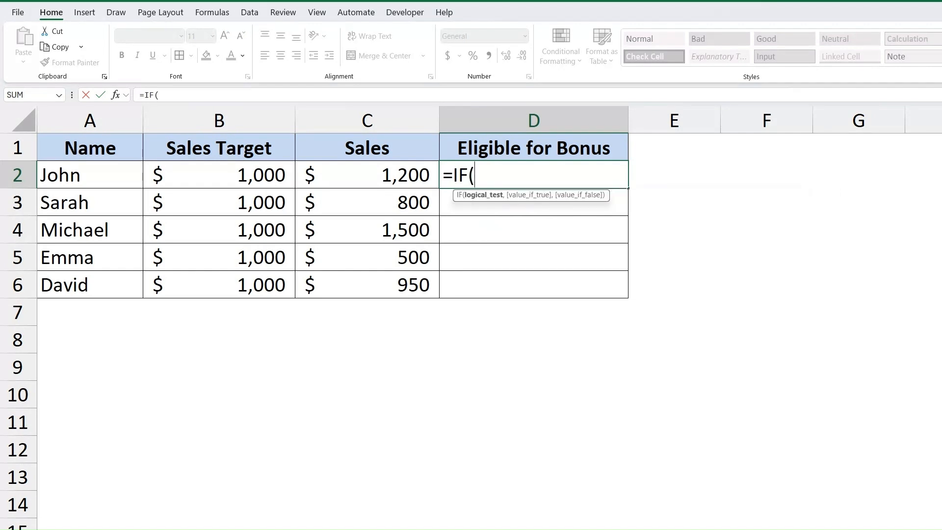
{"action": "key", "text": "BackSpace"}
{"action": "type", "text": "("}
{"action": "left_click", "coordinate": [367, 176]}
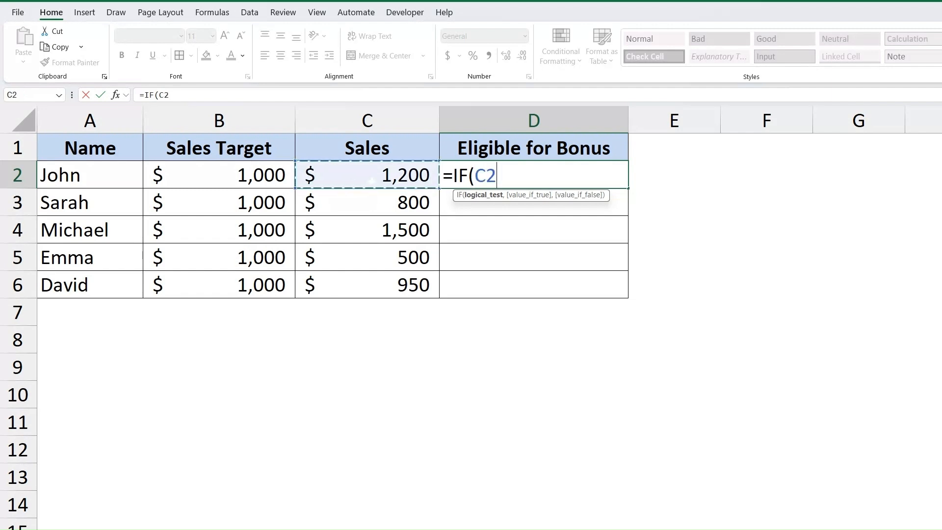
{"action": "left_click", "coordinate": [277, 179]}
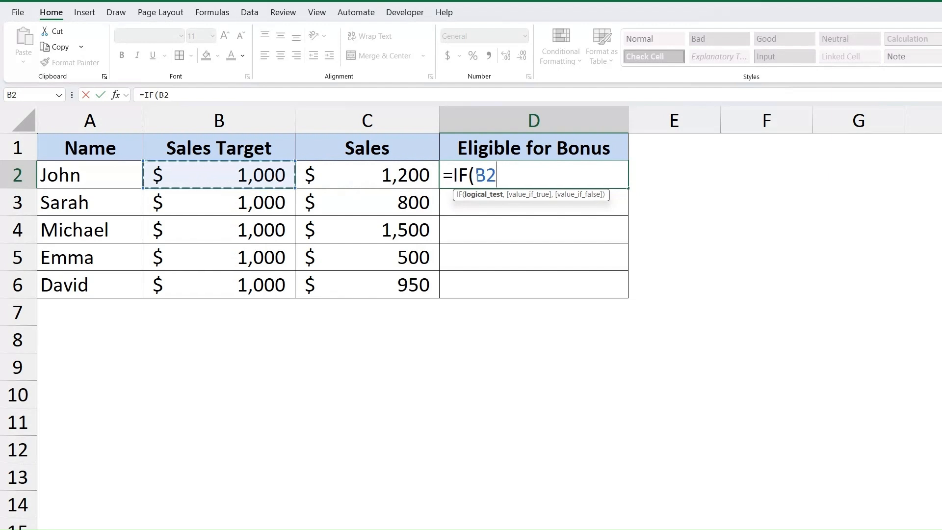
{"action": "left_click", "coordinate": [407, 175]}
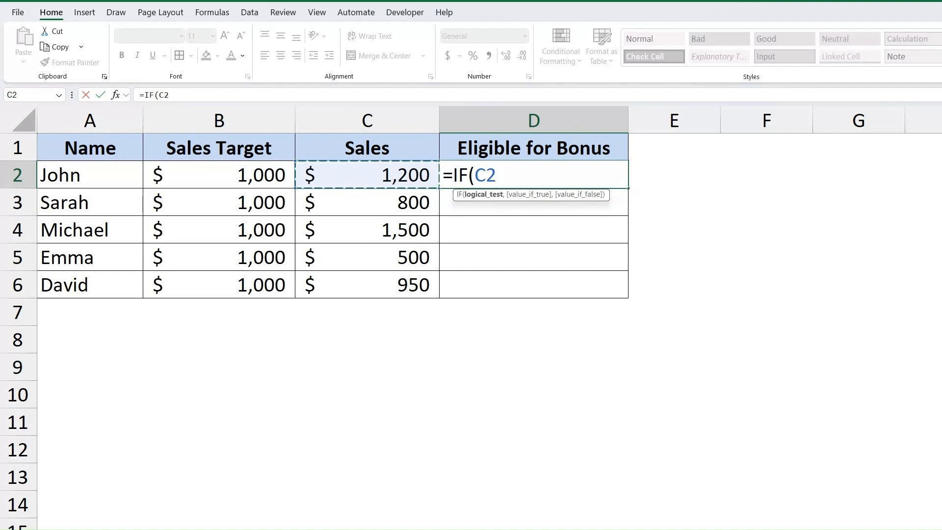
{"action": "type", "text": ">"}
{"action": "left_click", "coordinate": [237, 177]}
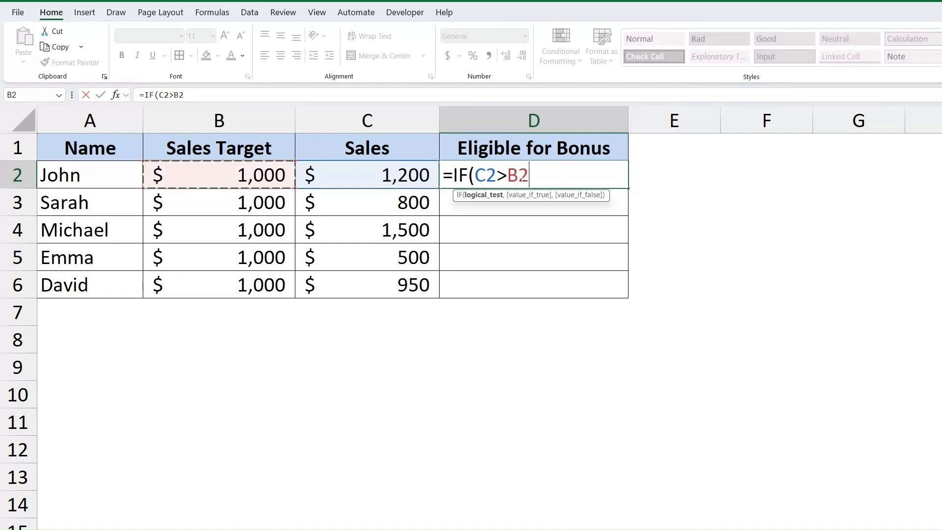
Step: Change the comparison operator in the D2 formula's logical test to >=
{"action": "left_click", "coordinate": [508, 177]}
{"action": "type", "text": "="}
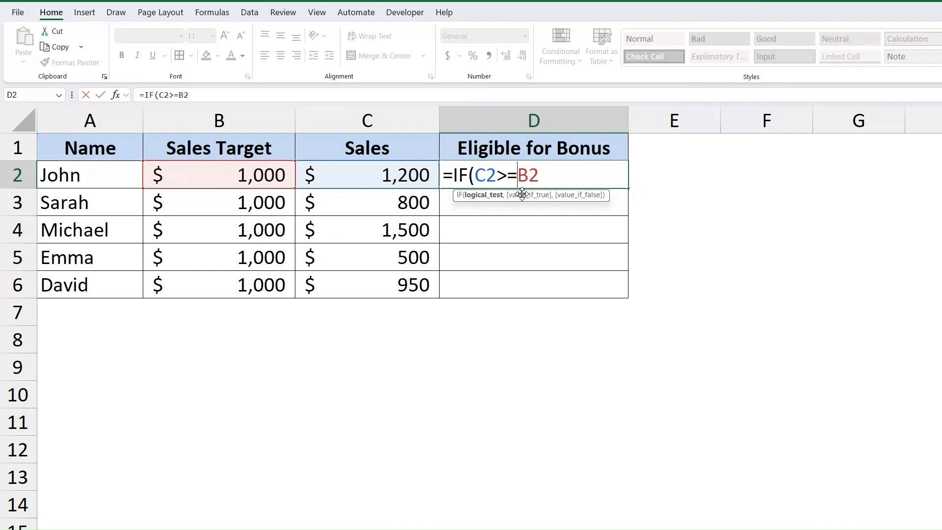
{"action": "key", "text": "End"}
{"action": "left_click_drag", "start_coordinate": [507, 175], "coordinate": [498, 176]}
{"action": "left_click", "coordinate": [515, 175]}
{"action": "key", "text": "End"}
Step: Complete the IF formula in D2 with "Yes" as the true value and "No" as the false value
{"action": "type", "text": ",\""}
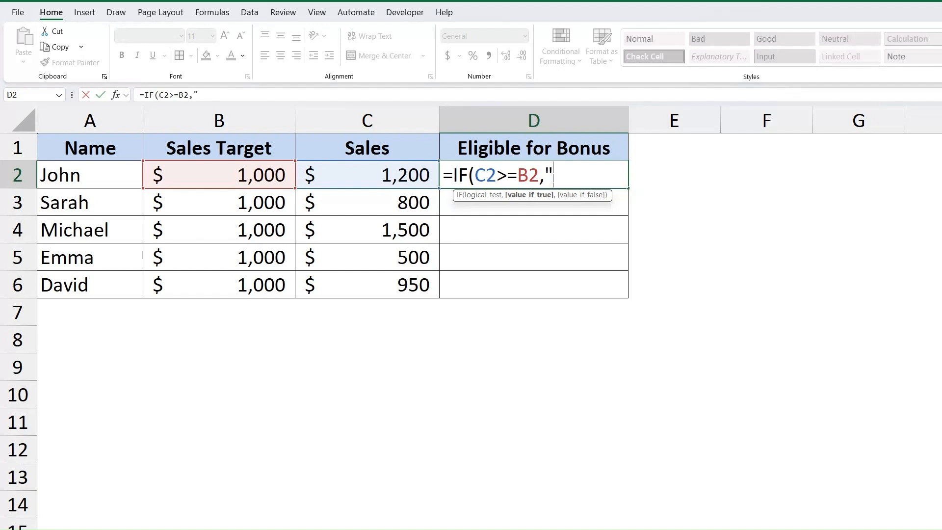
{"action": "type", "text": "Yes\","}
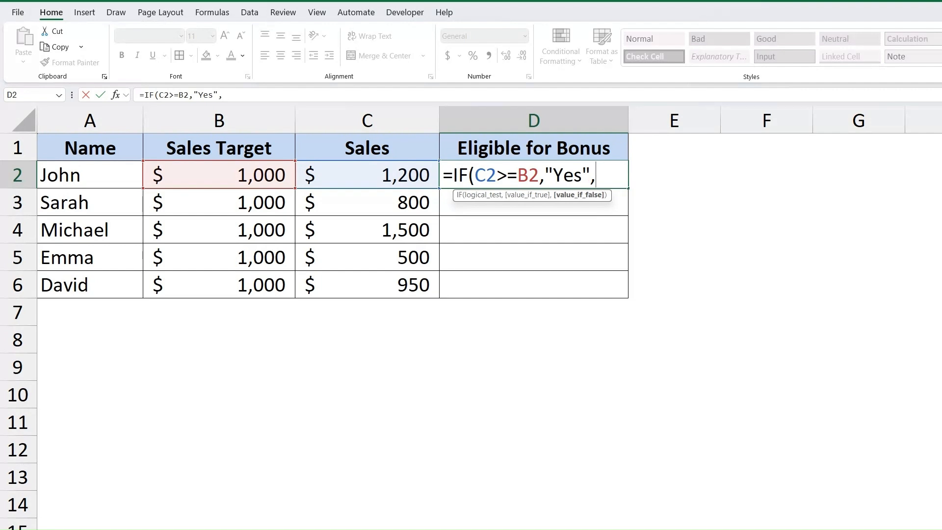
{"action": "type", "text": "\"No\")"}
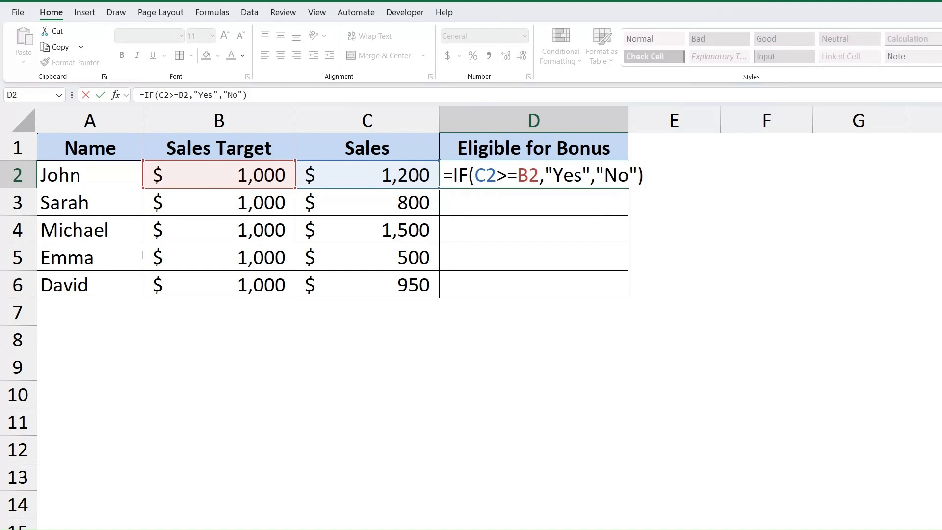
{"action": "key", "text": "Return"}
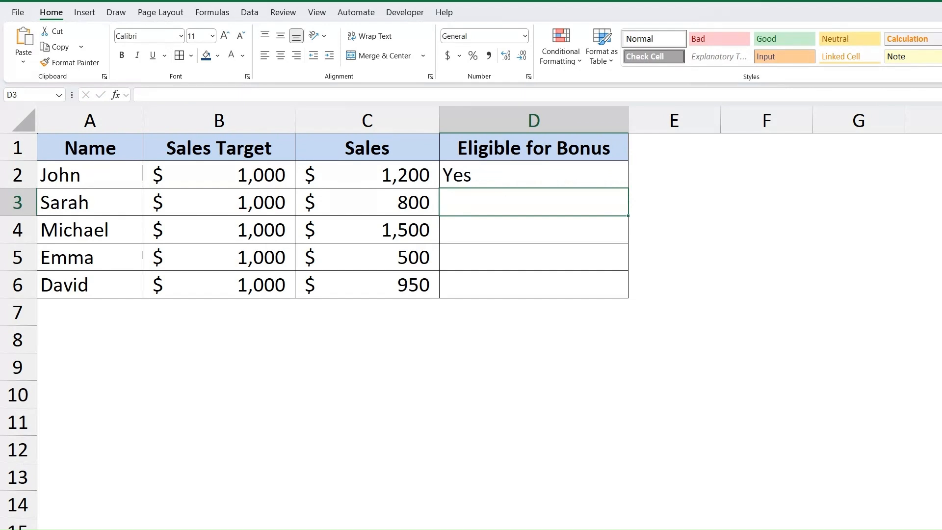
Step: Copy the bonus eligibility formula from D2 down through D6
{"action": "left_click", "coordinate": [534, 174]}
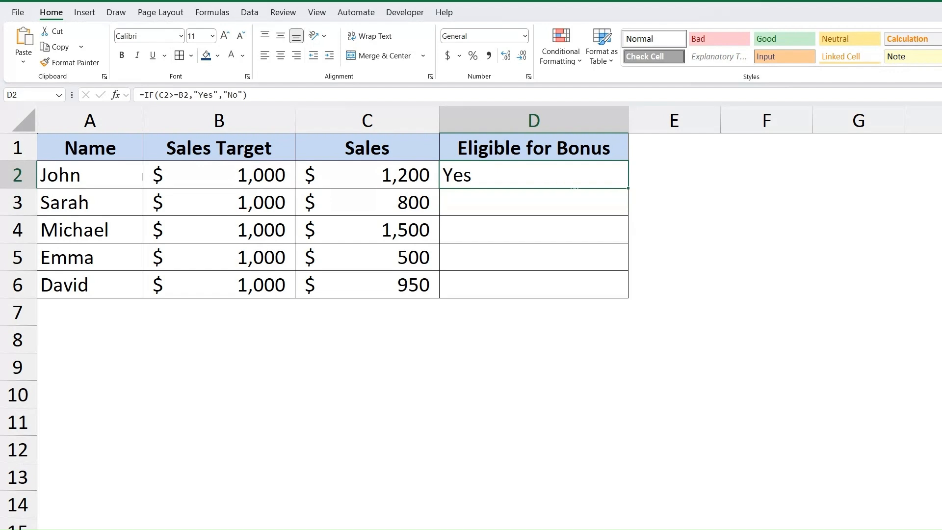
{"action": "double_click", "coordinate": [628, 188]}
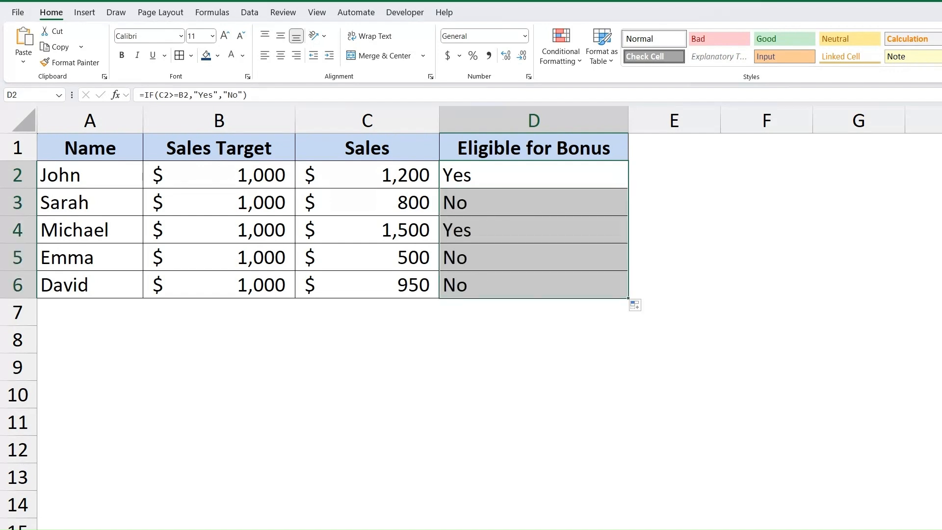
{"action": "left_click", "coordinate": [618, 185]}
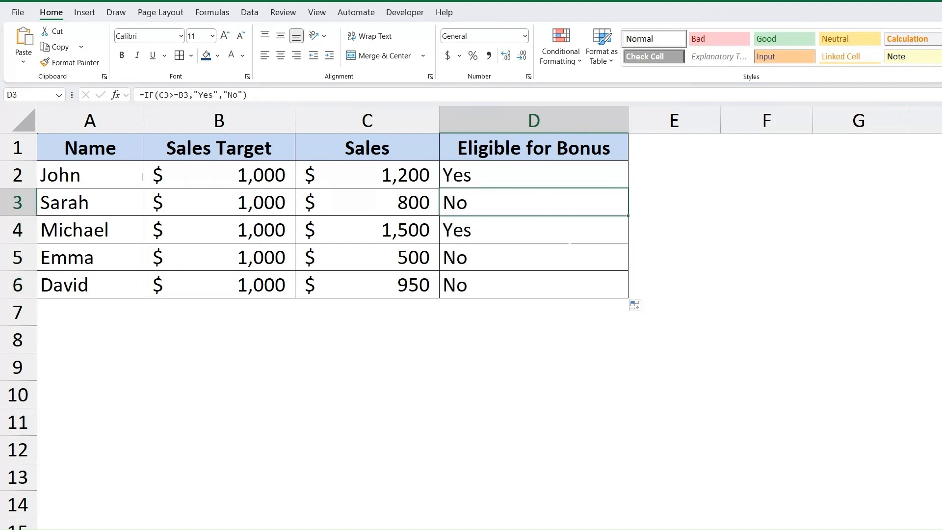
{"action": "left_click_drag", "start_coordinate": [520, 176], "coordinate": [519, 284]}
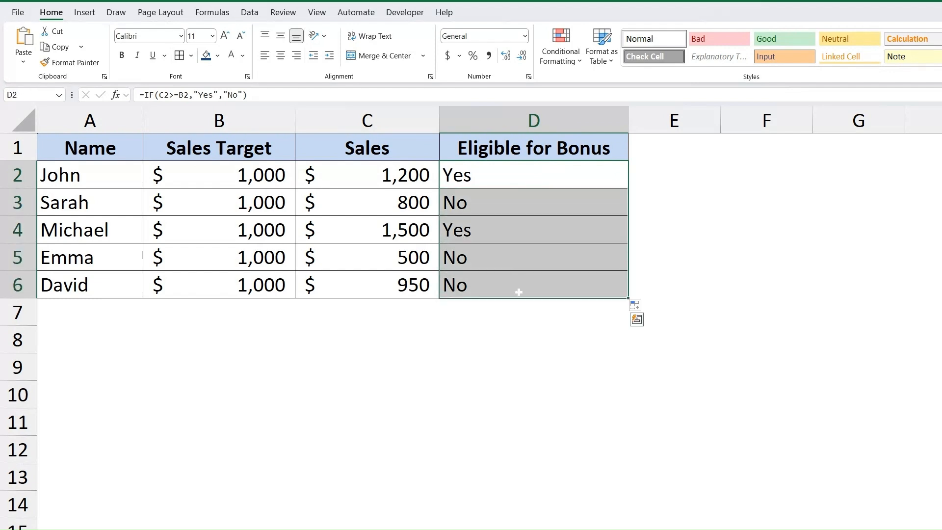
{"action": "left_click", "coordinate": [520, 266]}
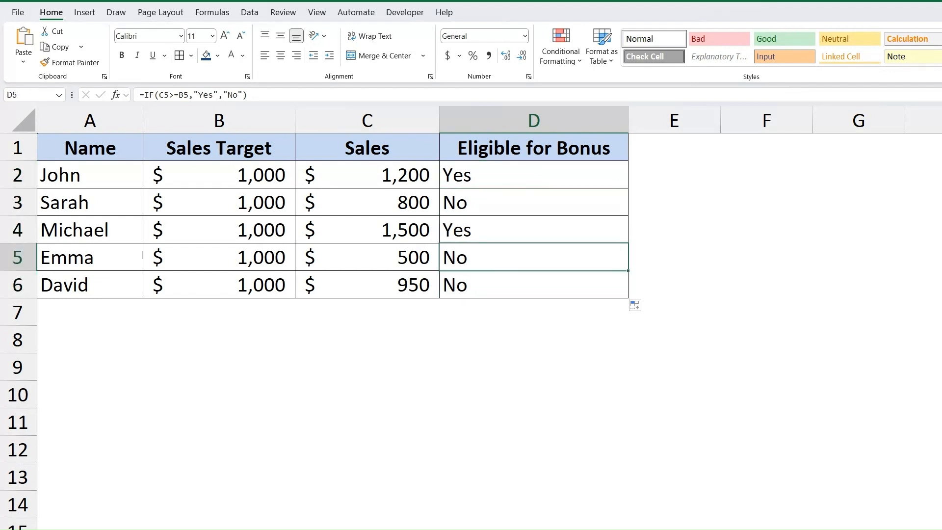
{"action": "left_click", "coordinate": [219, 176]}
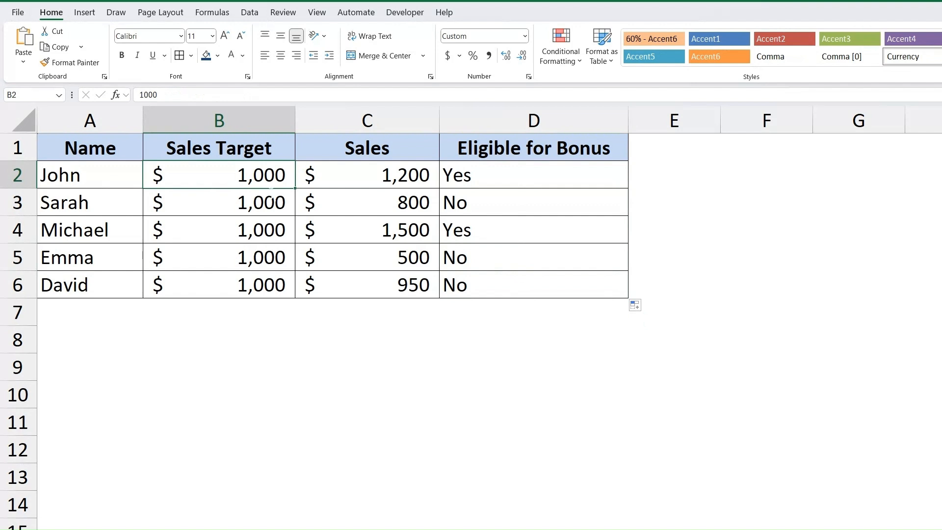
Step: Apply Fill Down again across D2:D6 and check the formulas in D2 and D3
{"action": "left_click_drag", "start_coordinate": [520, 176], "coordinate": [514, 283]}
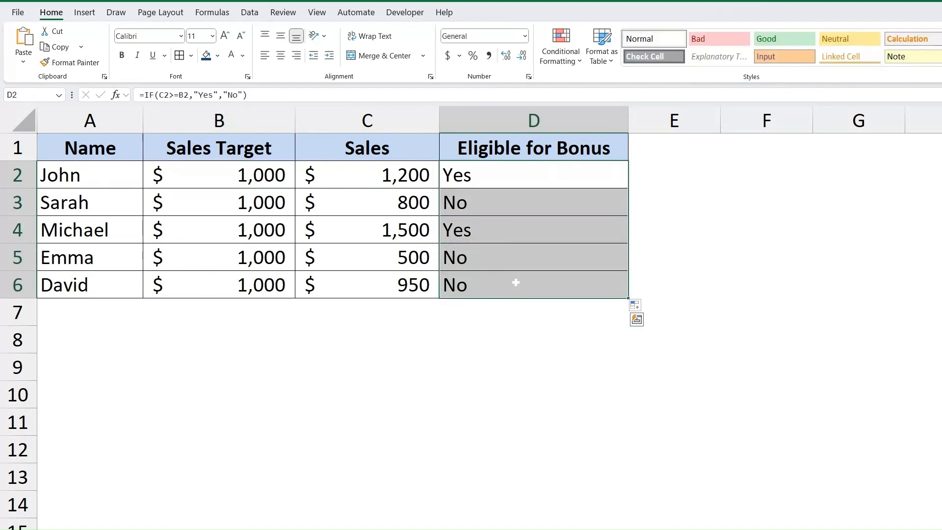
{"action": "key", "text": "ctrl+d"}
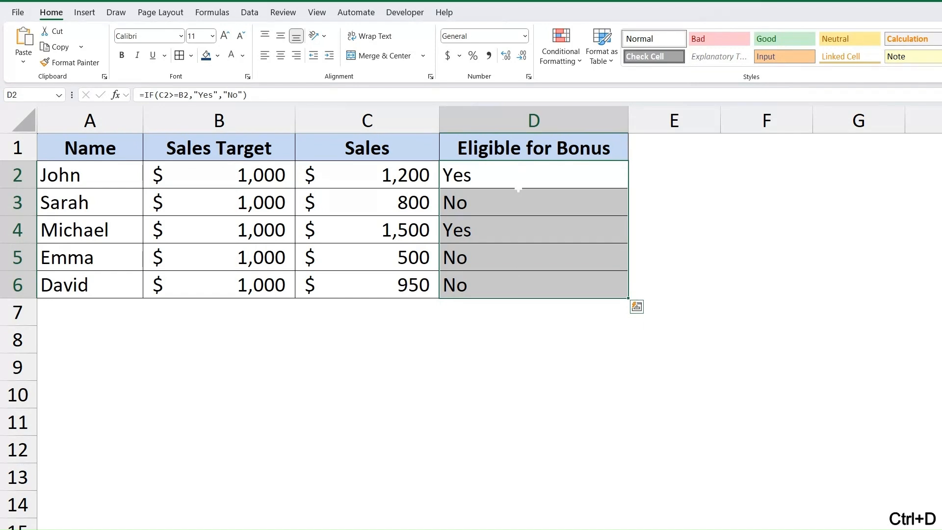
{"action": "left_click", "coordinate": [519, 176]}
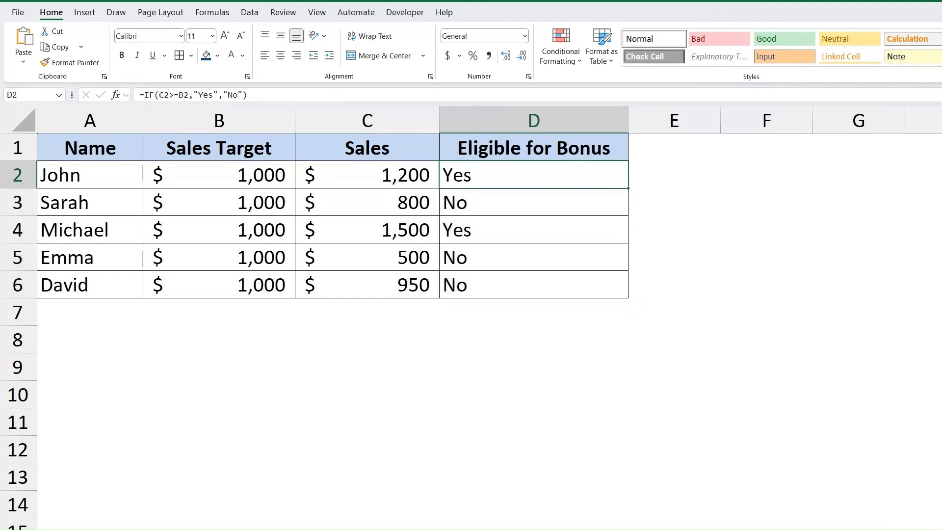
{"action": "key", "text": "Down"}
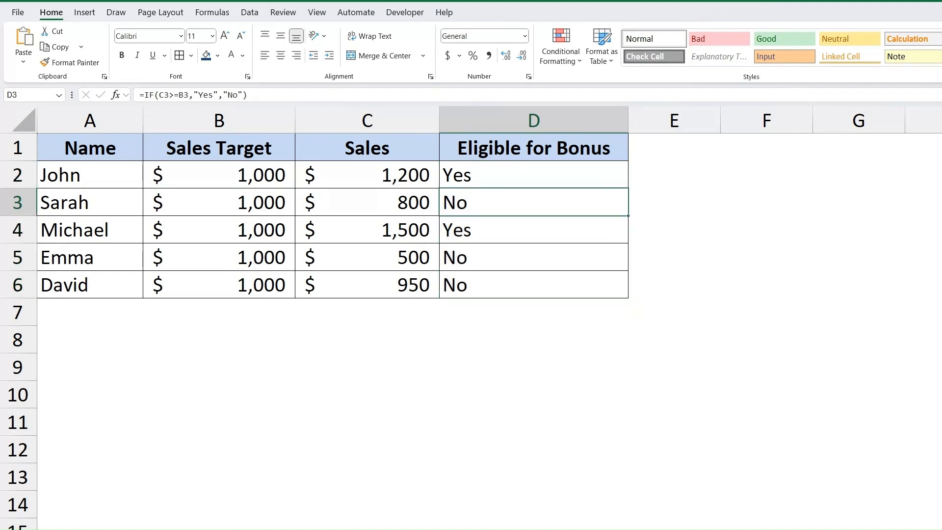
{"action": "key", "text": "Up"}
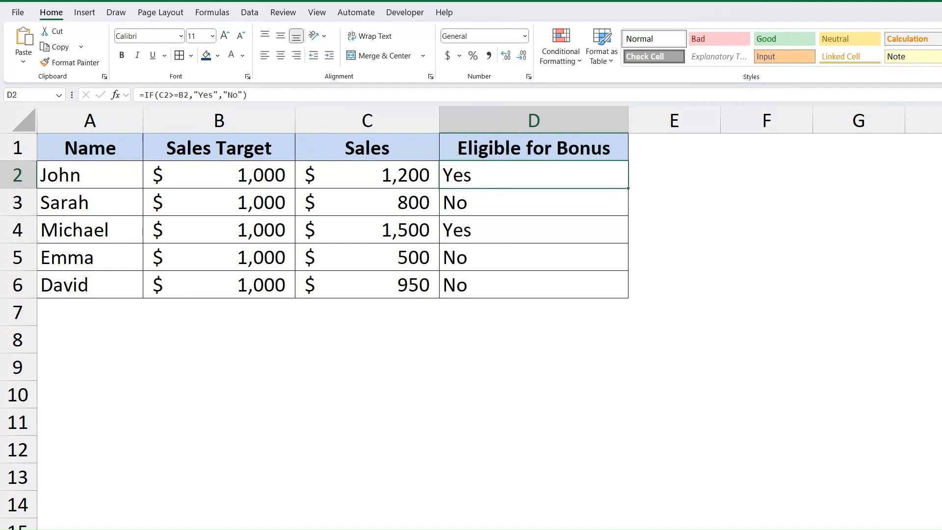
Step: Review the salespeople in A2:A4 against the eligibility result in D2
{"action": "left_click", "coordinate": [53, 177]}
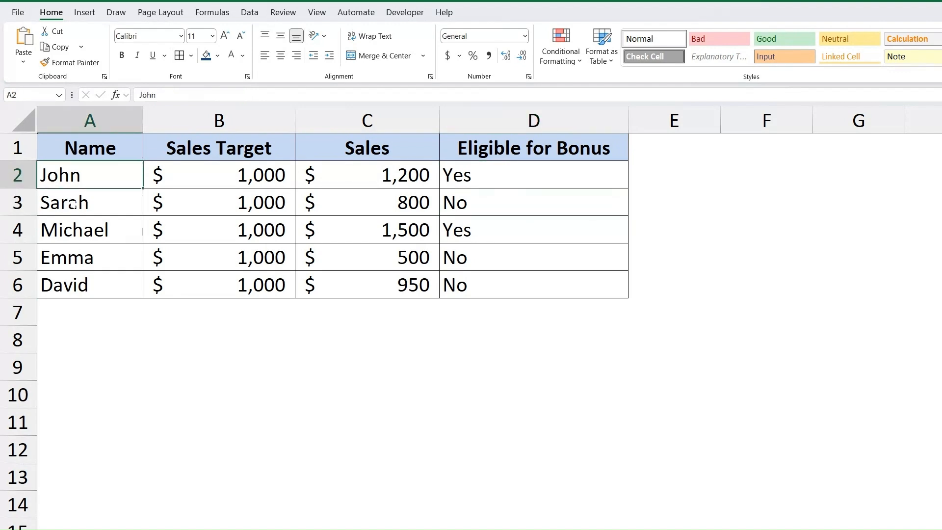
{"action": "left_click", "coordinate": [73, 204]}
{"action": "left_click", "coordinate": [87, 230]}
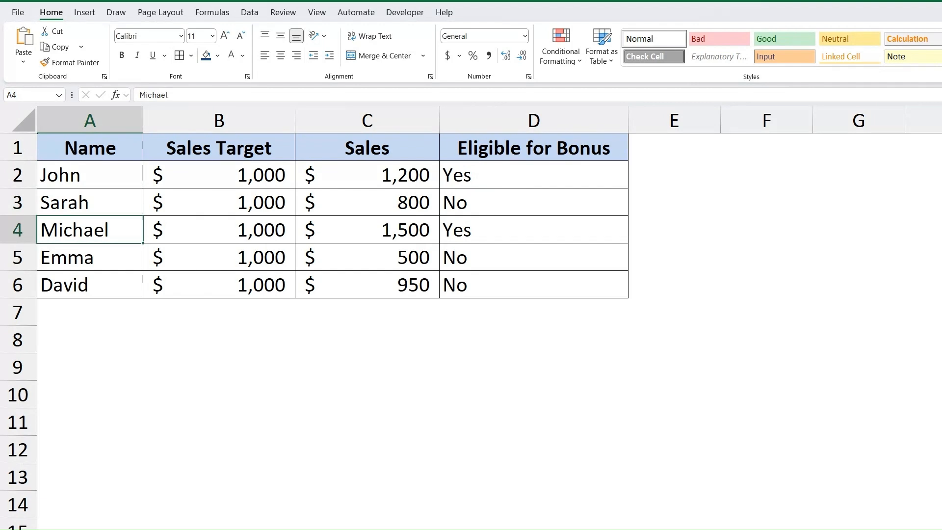
{"action": "left_click", "coordinate": [534, 176]}
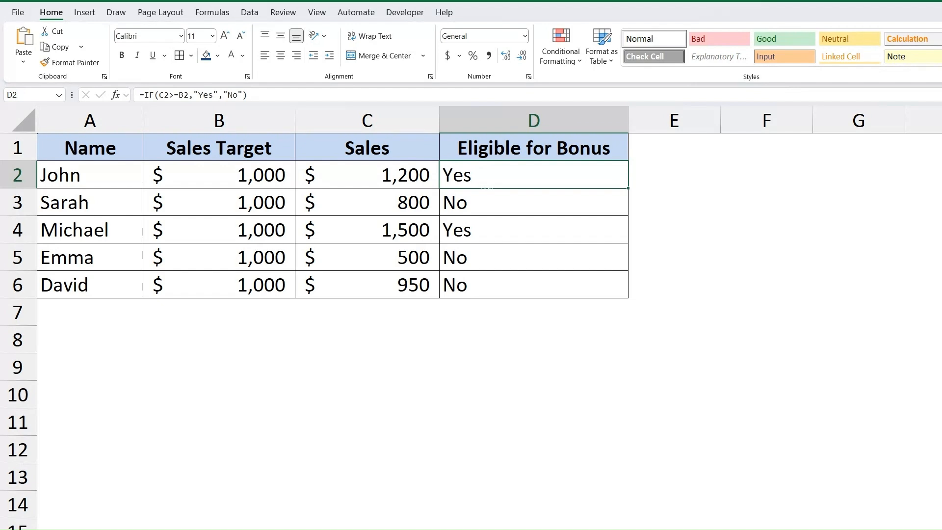
{"action": "left_click", "coordinate": [99, 231]}
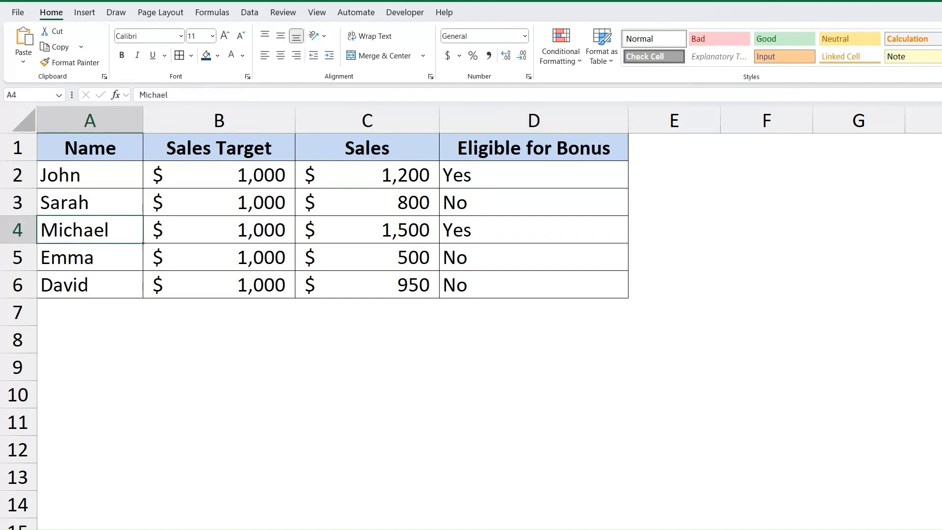
Step: Compare the sales figures in C3:C6 with the sales target and examine the eligibility results in D2:D6
{"action": "left_click", "coordinate": [367, 229]}
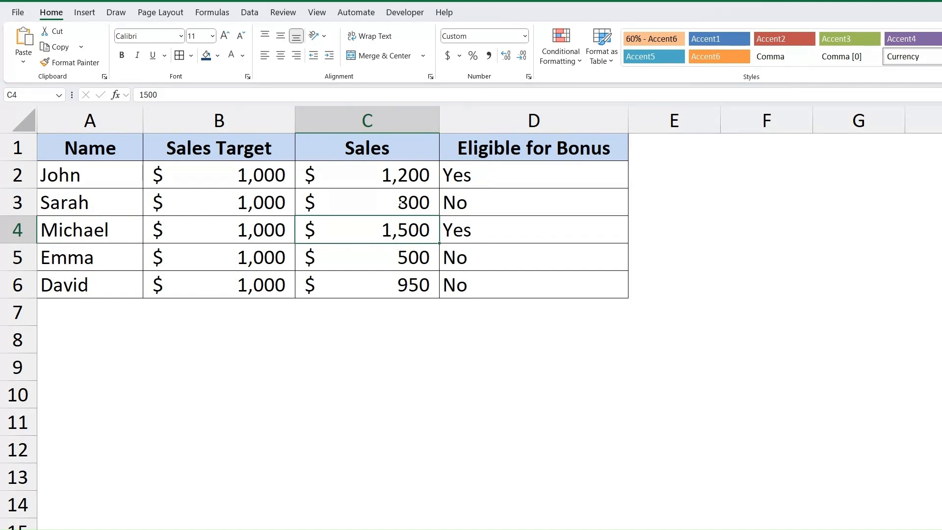
{"action": "left_click", "coordinate": [401, 202]}
{"action": "left_click", "coordinate": [403, 257]}
{"action": "left_click", "coordinate": [403, 285]}
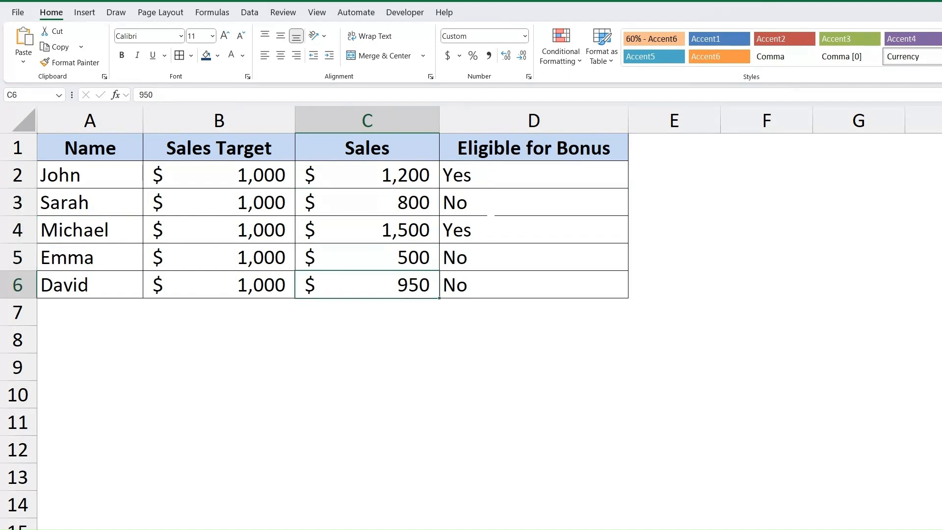
{"action": "left_click", "coordinate": [534, 202]}
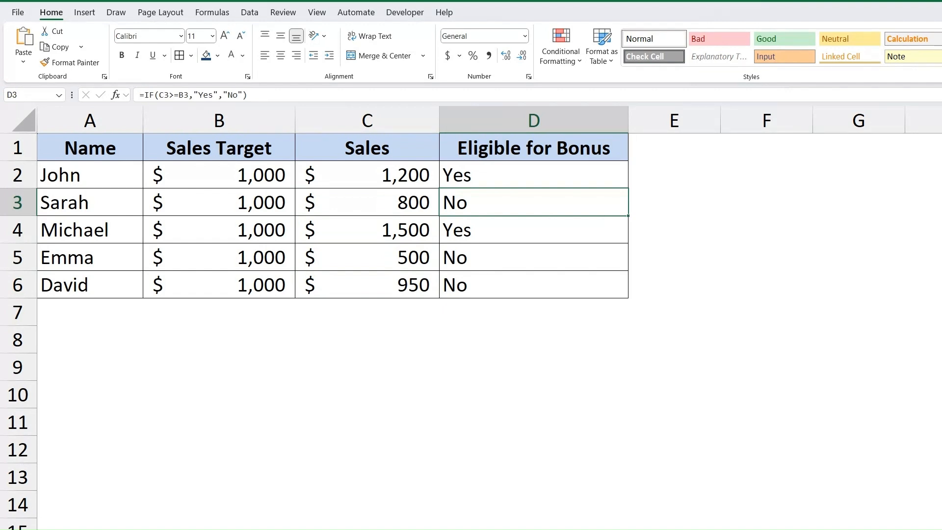
{"action": "left_click", "coordinate": [403, 203]}
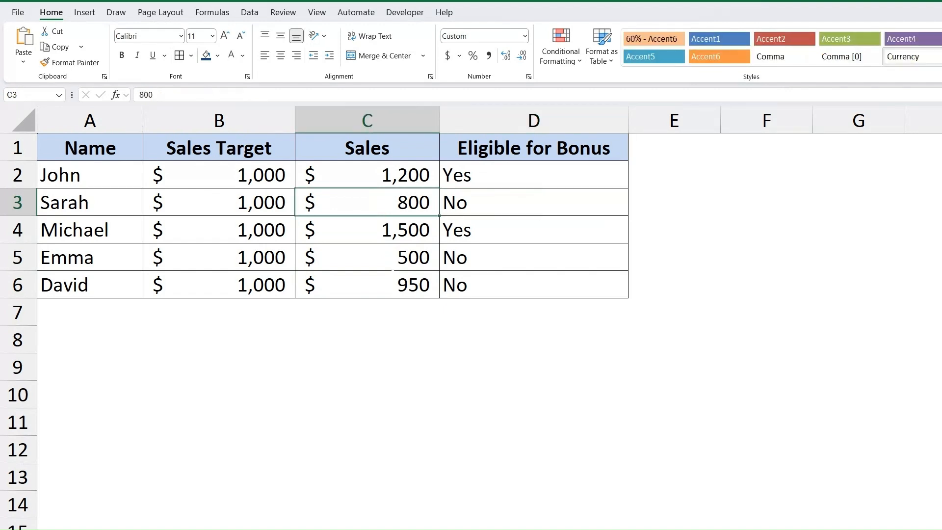
{"action": "left_click", "coordinate": [265, 204]}
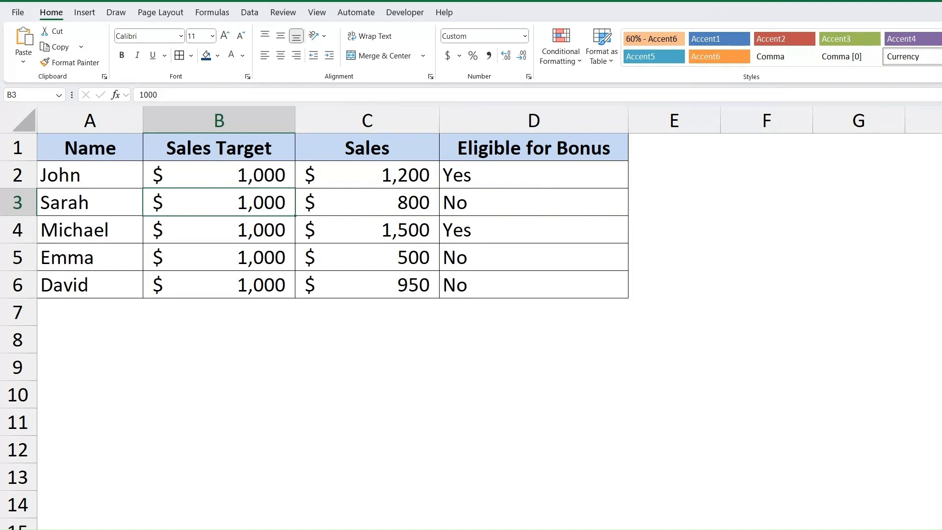
{"action": "left_click", "coordinate": [219, 312]}
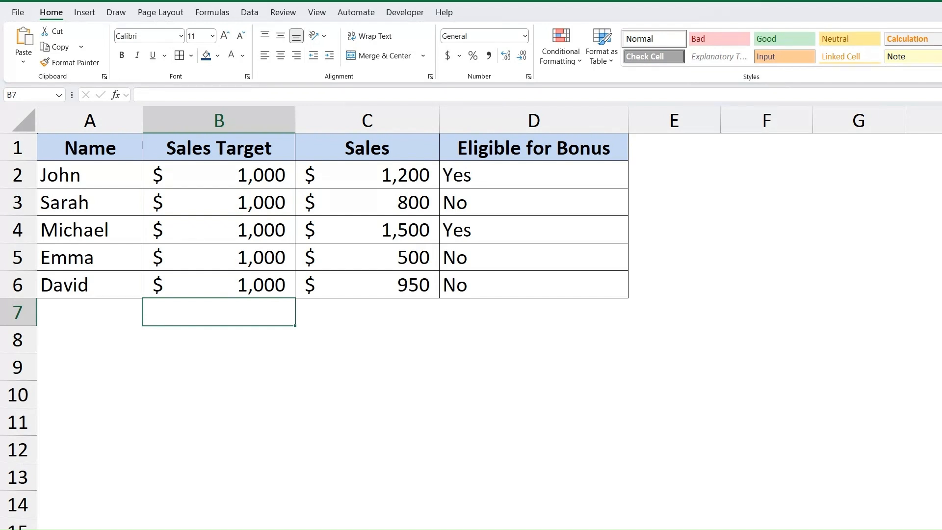
{"action": "left_click_drag", "start_coordinate": [534, 176], "coordinate": [535, 282]}
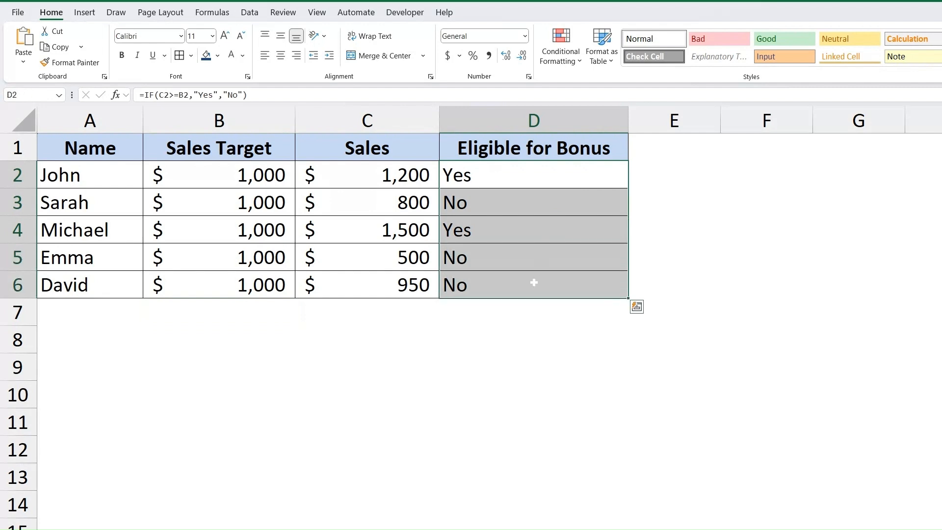
{"action": "left_click", "coordinate": [534, 339]}
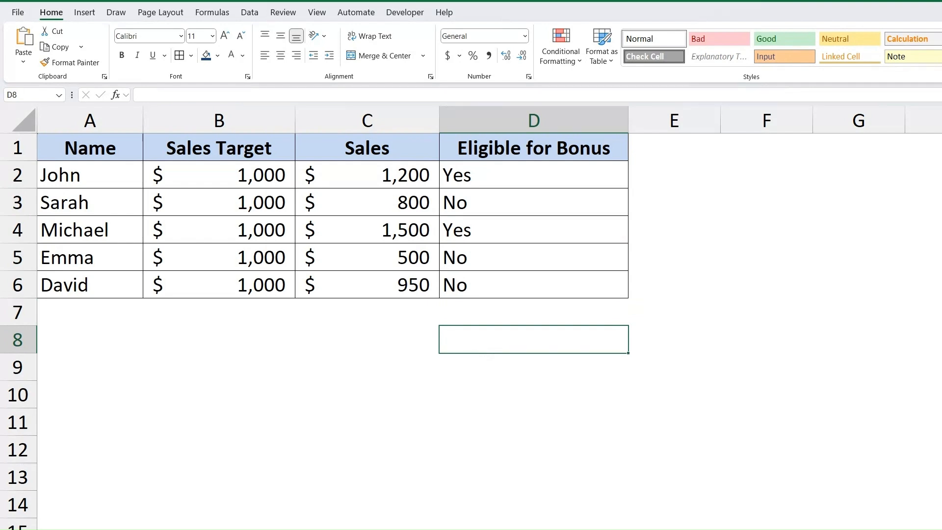
Step: Widen column E and review the eligibility formulas in D2 through D4
{"action": "left_click", "coordinate": [674, 175]}
{"action": "left_click_drag", "start_coordinate": [721, 121], "coordinate": [763, 125]}
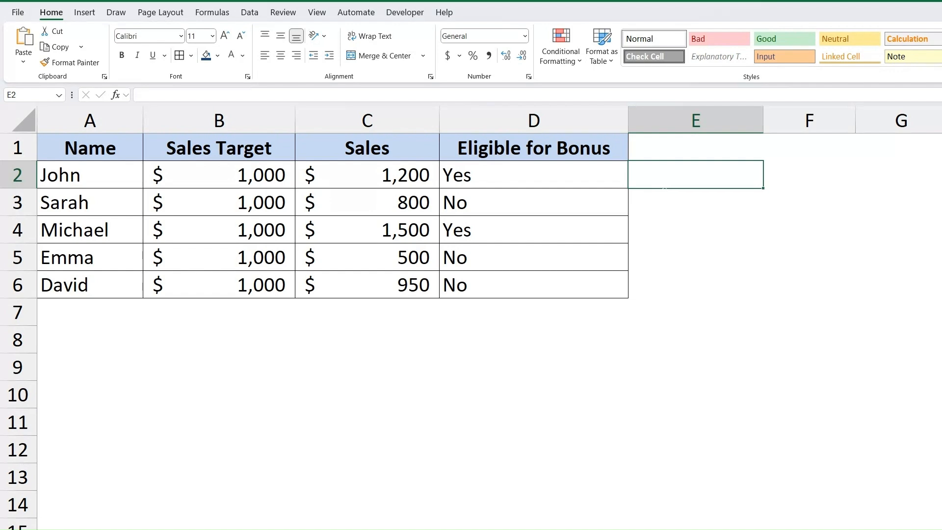
{"action": "left_click", "coordinate": [534, 175]}
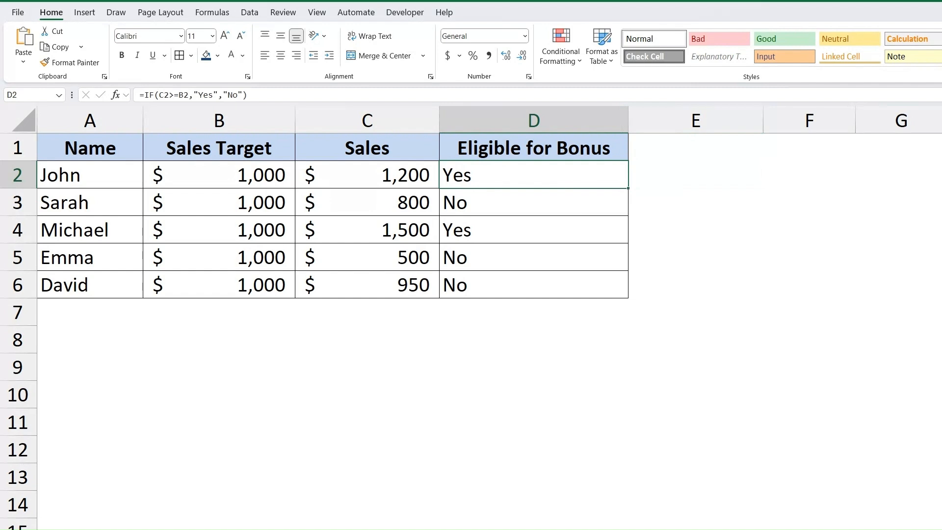
{"action": "left_click", "coordinate": [696, 257]}
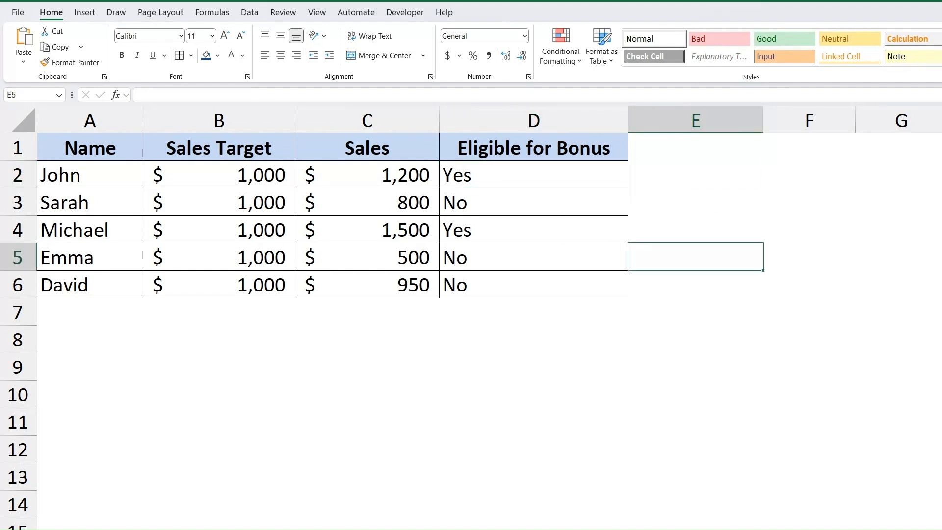
{"action": "left_click", "coordinate": [536, 178]}
{"action": "left_click", "coordinate": [538, 209]}
{"action": "left_click", "coordinate": [545, 236]}
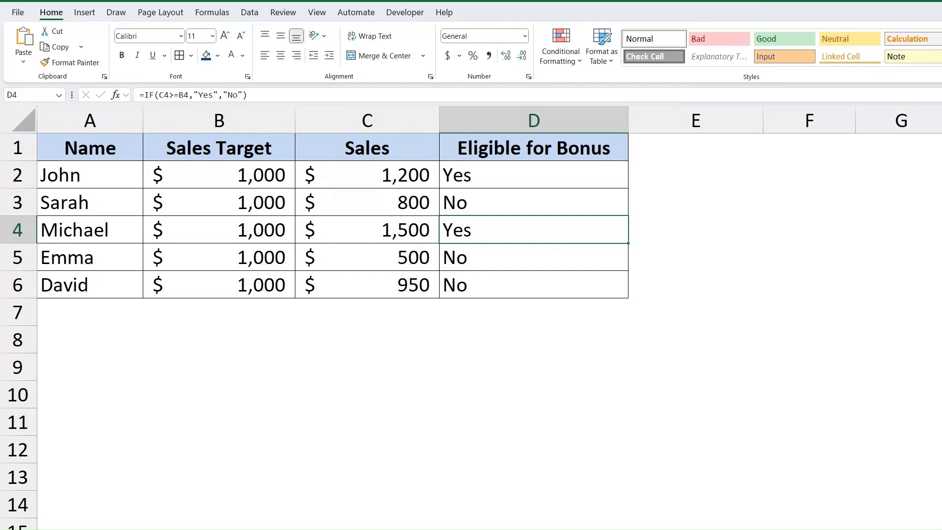
Step: Start an IF formula in E2 with the logical test C2>=B2
{"action": "left_click", "coordinate": [696, 175]}
{"action": "type", "text": "="}
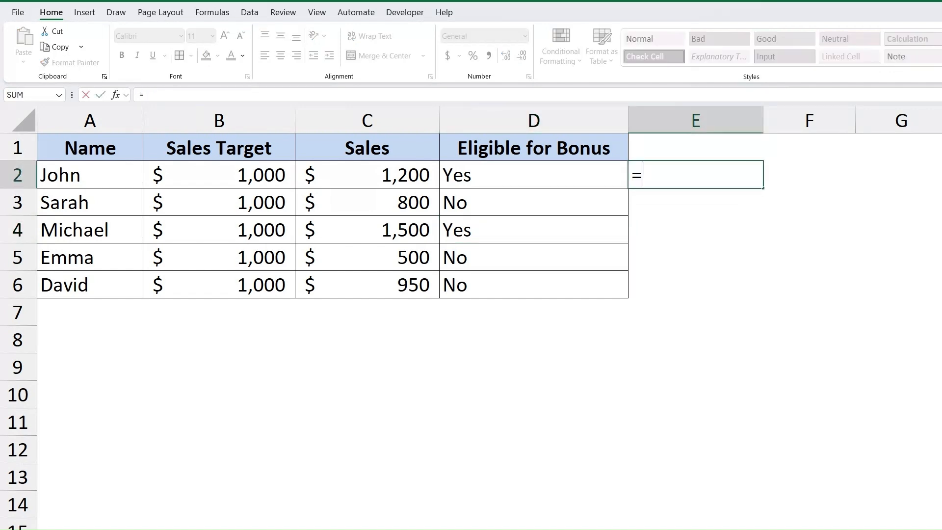
{"action": "type", "text": "IF("}
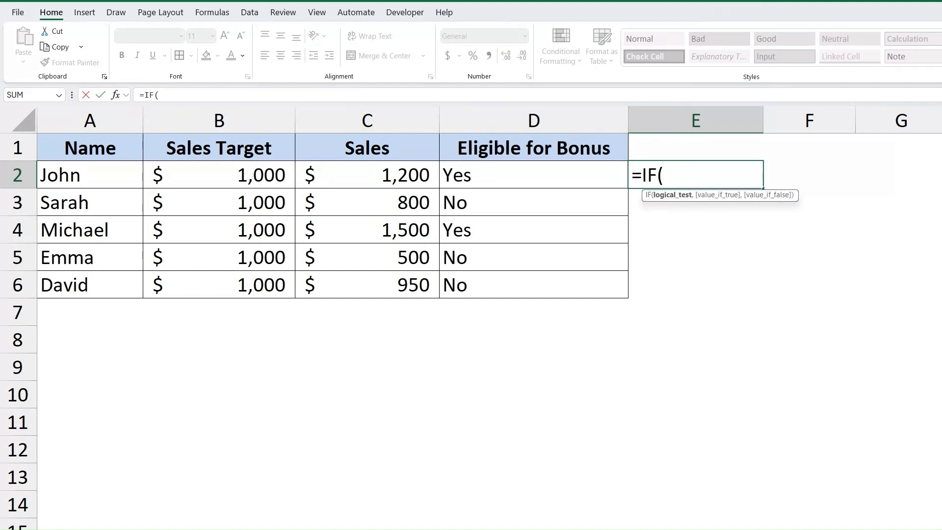
{"action": "type", "text": "C2"}
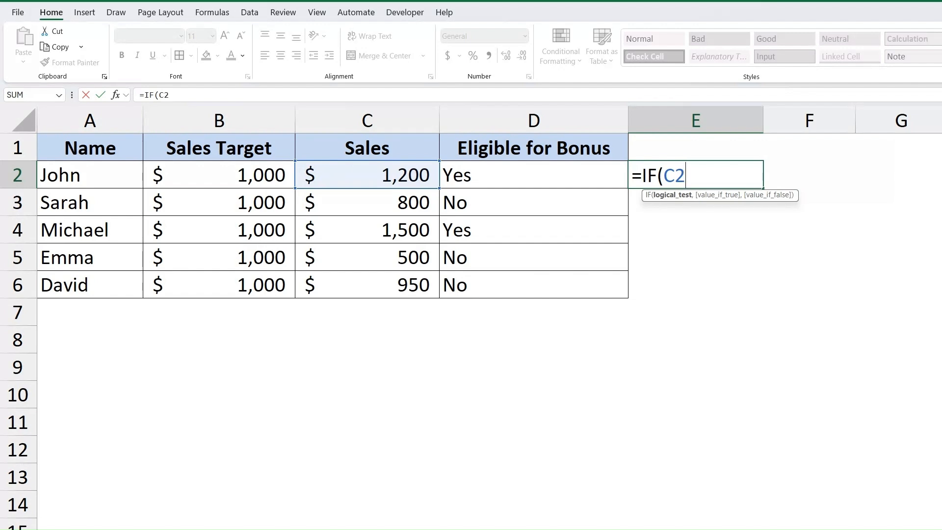
{"action": "type", "text": ">="}
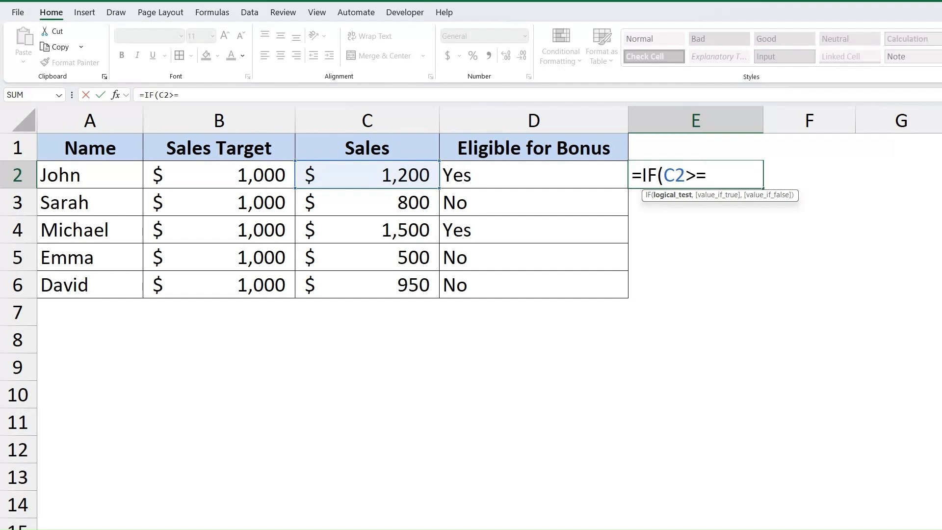
{"action": "left_click", "coordinate": [242, 179]}
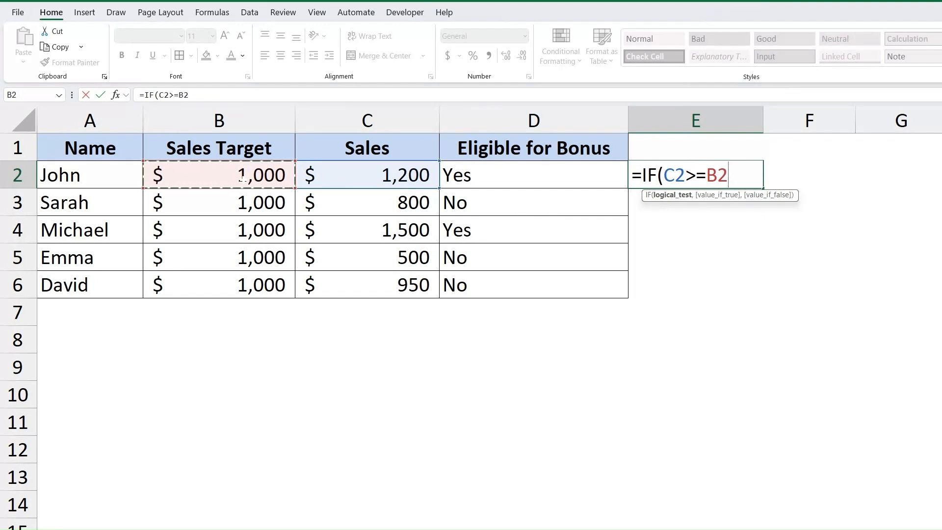
{"action": "type", "text": ","}
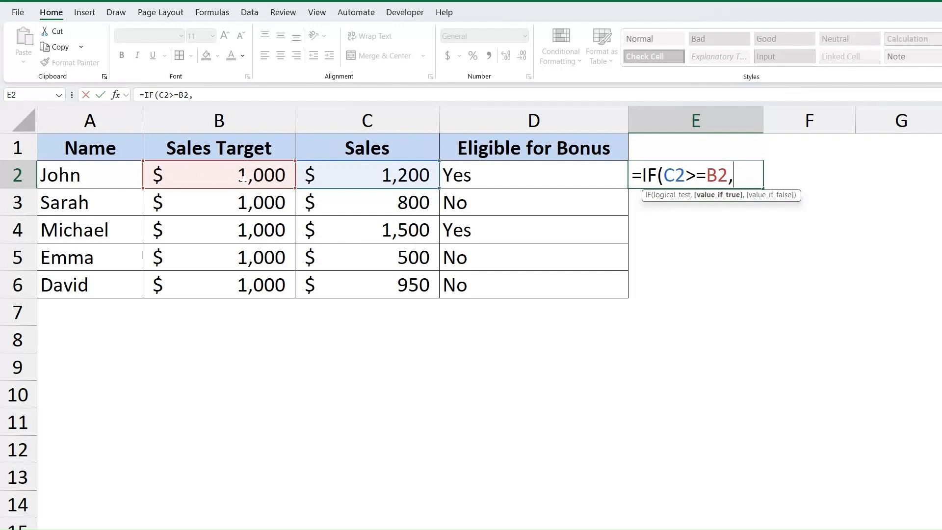
Step: Complete the IF formula in E2 with 100 as the true value and 0 as the false value
{"action": "type", "text": "100"}
{"action": "type", "text": ","}
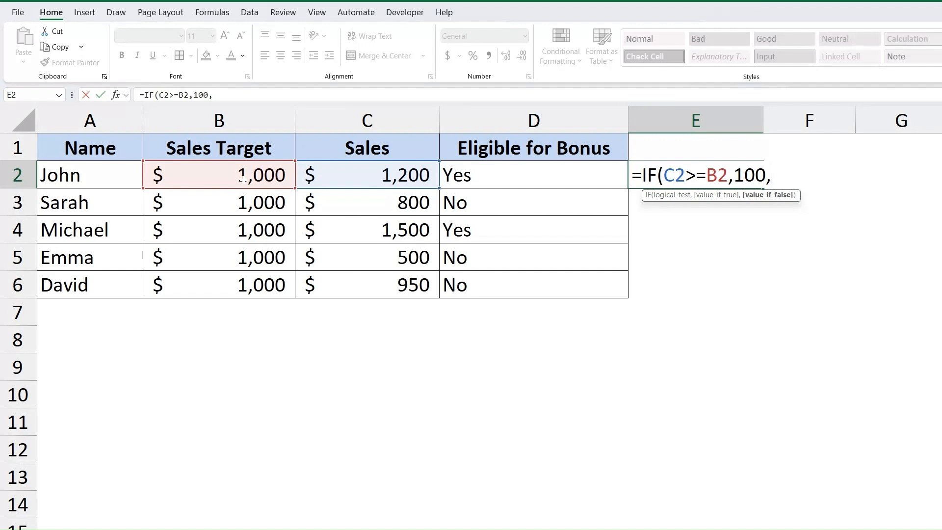
{"action": "type", "text": "0)"}
{"action": "key", "text": "Return"}
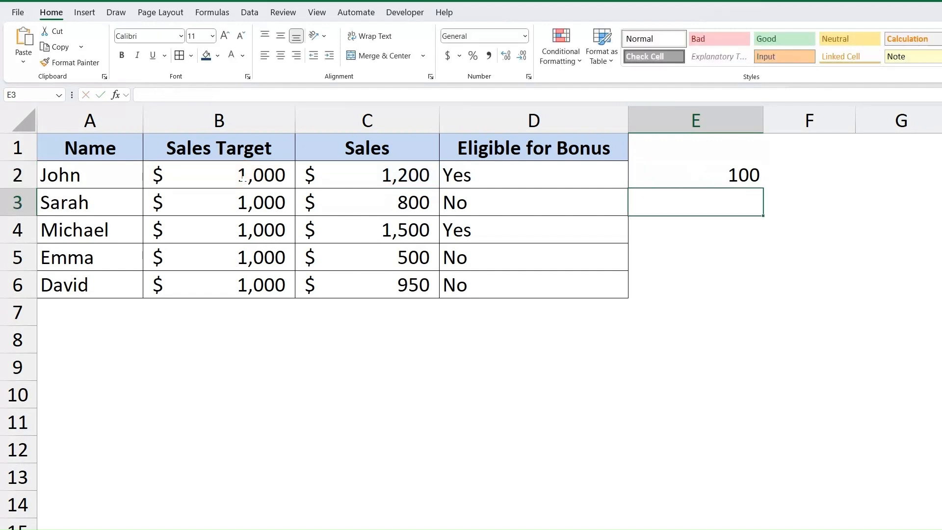
Step: Enter the column heading "Bonus Amount" in E1
{"action": "key", "text": "Up"}
{"action": "key", "text": "Up"}
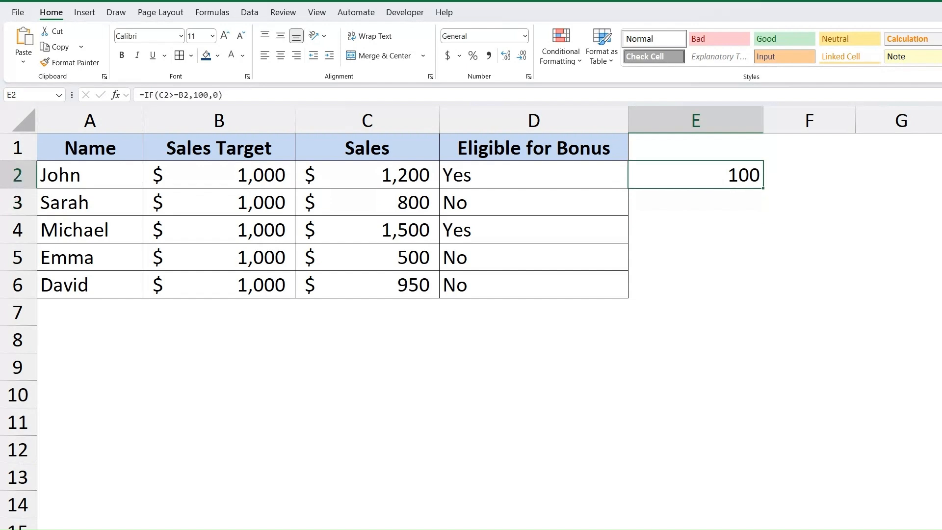
{"action": "type", "text": "F"}
{"action": "key", "text": "BackSpace"}
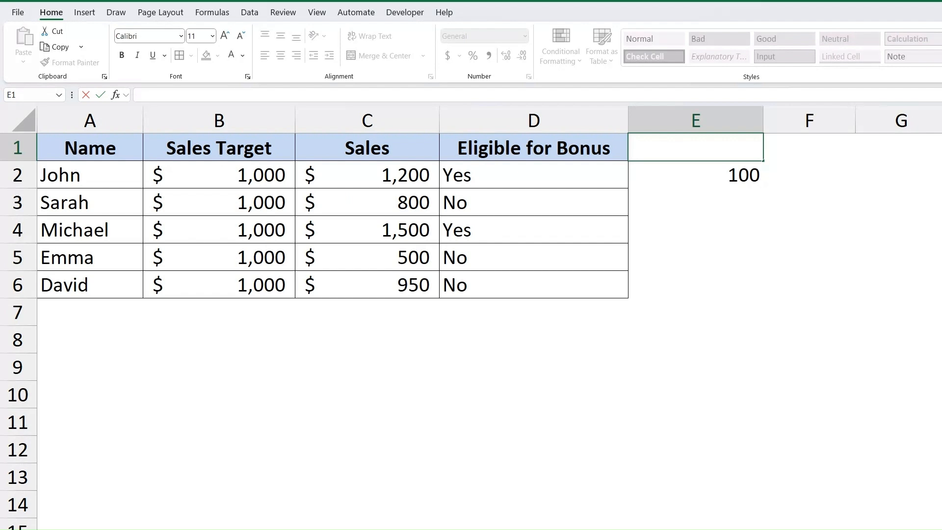
{"action": "type", "text": "Bonus Amount"}
{"action": "key", "text": "Return"}
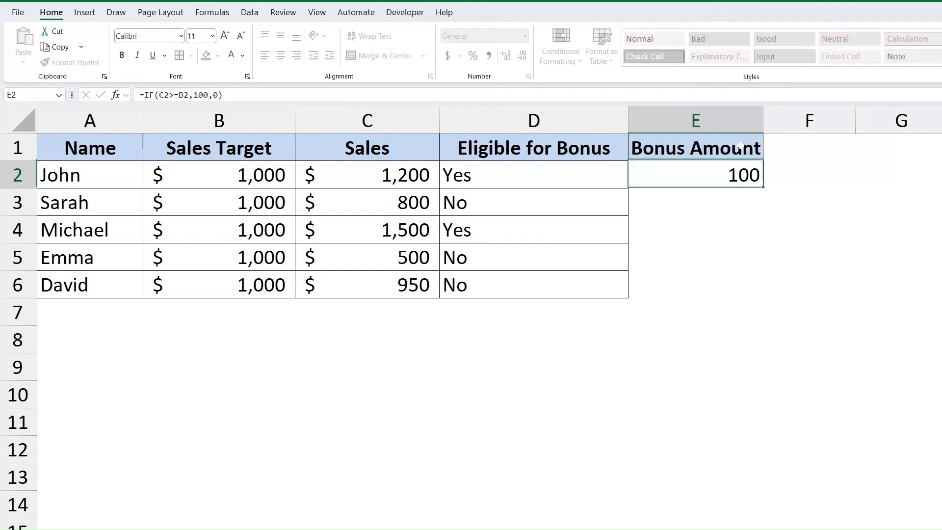
Step: Copy the bonus amount formula from E2 down through E6 and add cell borders to E1:E6
{"action": "left_click_drag", "start_coordinate": [763, 188], "coordinate": [763, 296]}
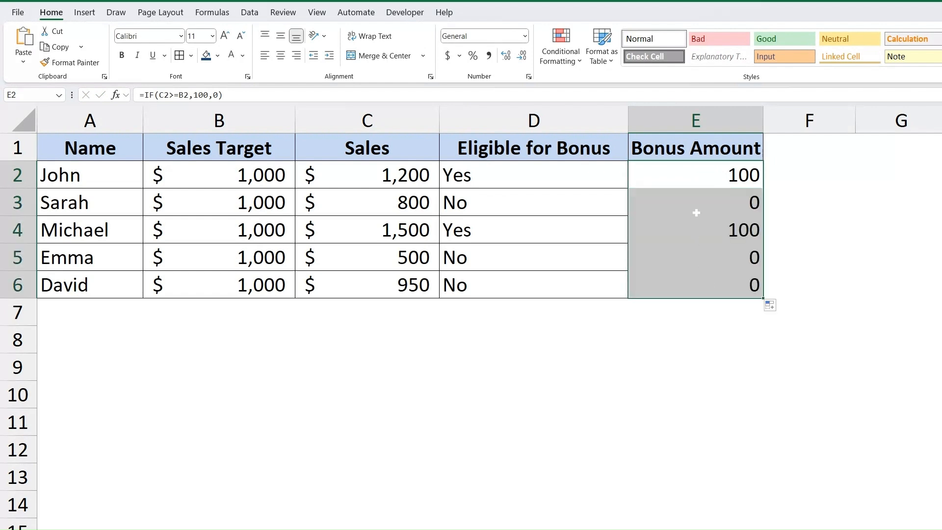
{"action": "left_click", "coordinate": [701, 181]}
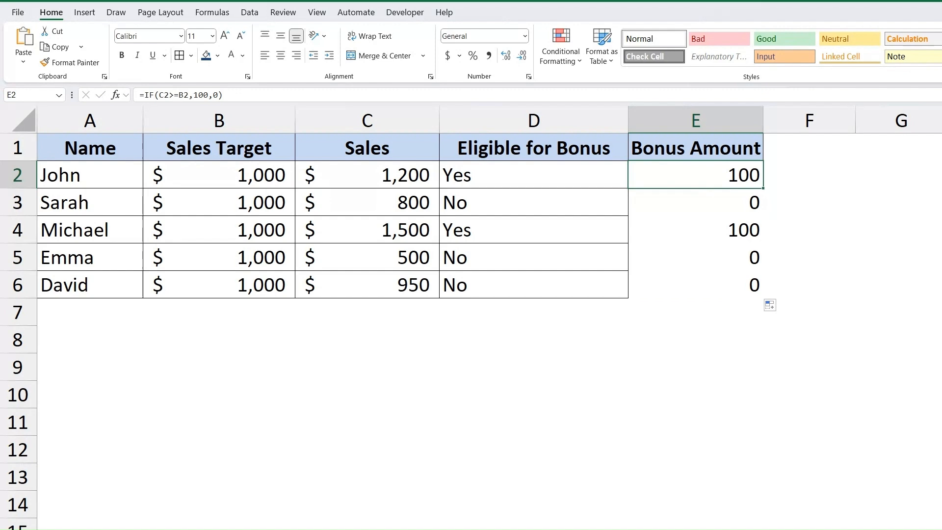
{"action": "left_click_drag", "start_coordinate": [714, 147], "coordinate": [673, 277]}
{"action": "left_click", "coordinate": [180, 57]}
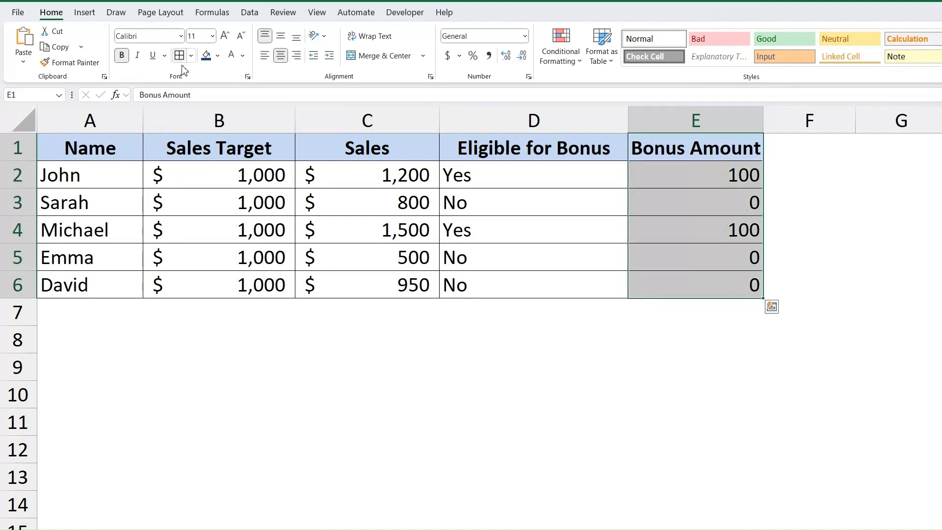
{"action": "left_click", "coordinate": [702, 368]}
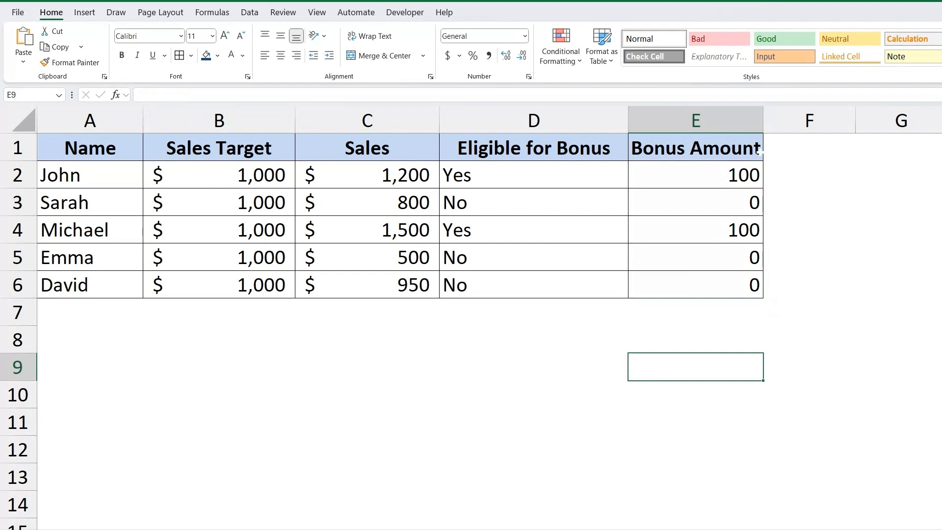
Step: Examine the bonus amounts in E2:E4 and compare the IF formulas in D2 and E2
{"action": "left_click_drag", "start_coordinate": [741, 175], "coordinate": [738, 231]}
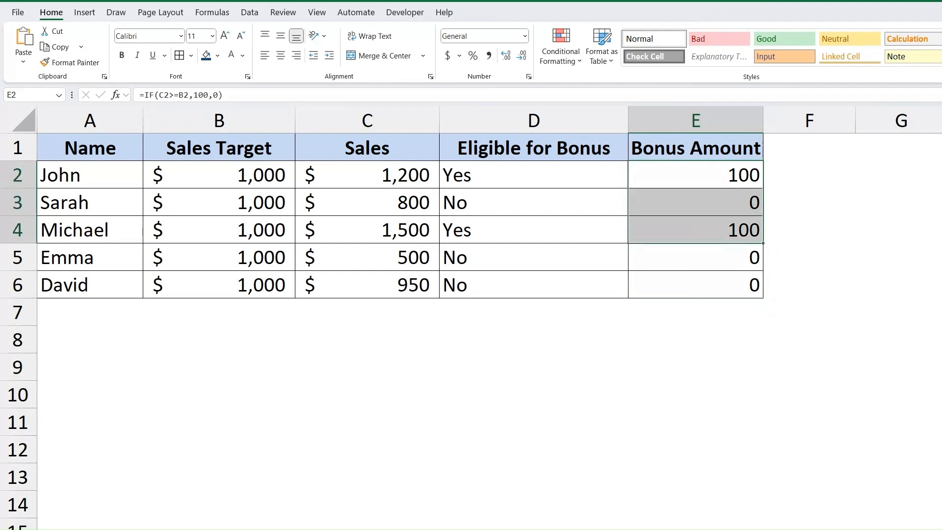
{"action": "key", "text": "Left"}
{"action": "key", "text": "Right"}
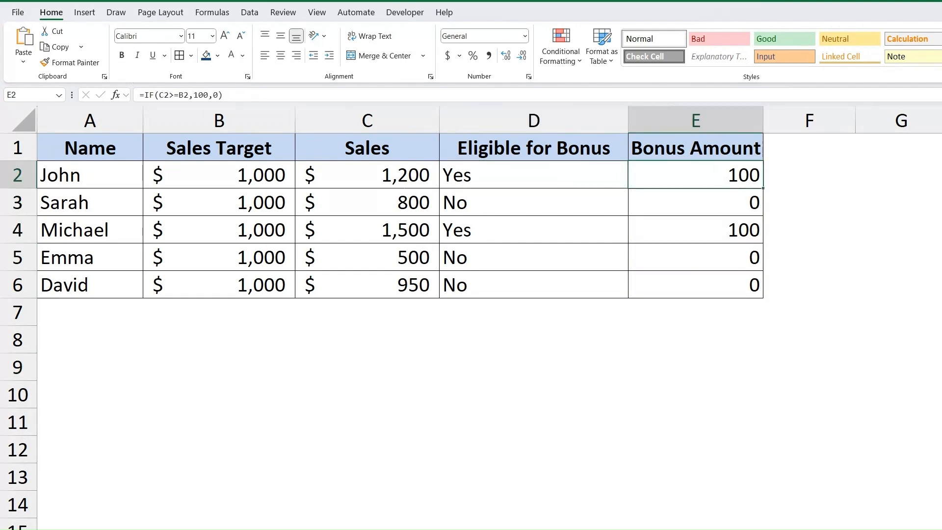
{"action": "key", "text": "Left"}
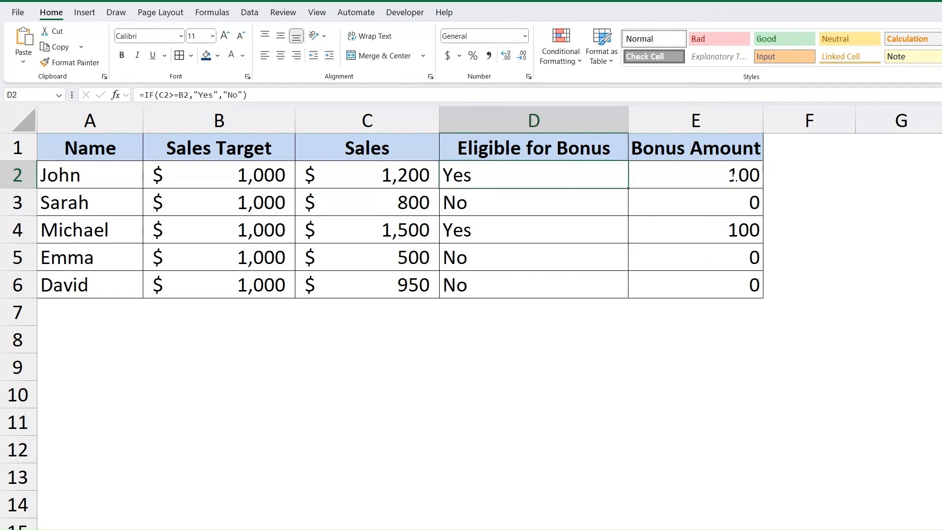
{"action": "key", "text": "Right"}
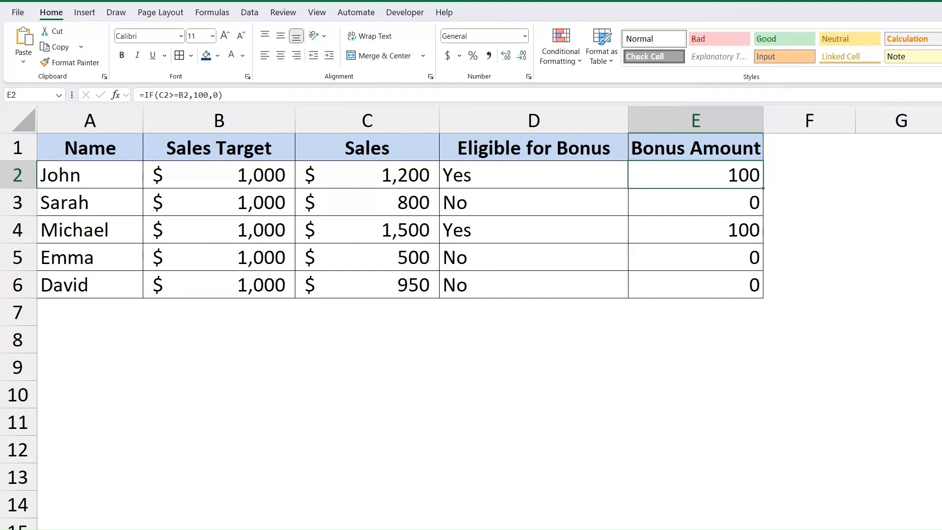
Step: Total the bonus amounts in E2:E6 with a SUM formula in E7
{"action": "left_click", "coordinate": [696, 312]}
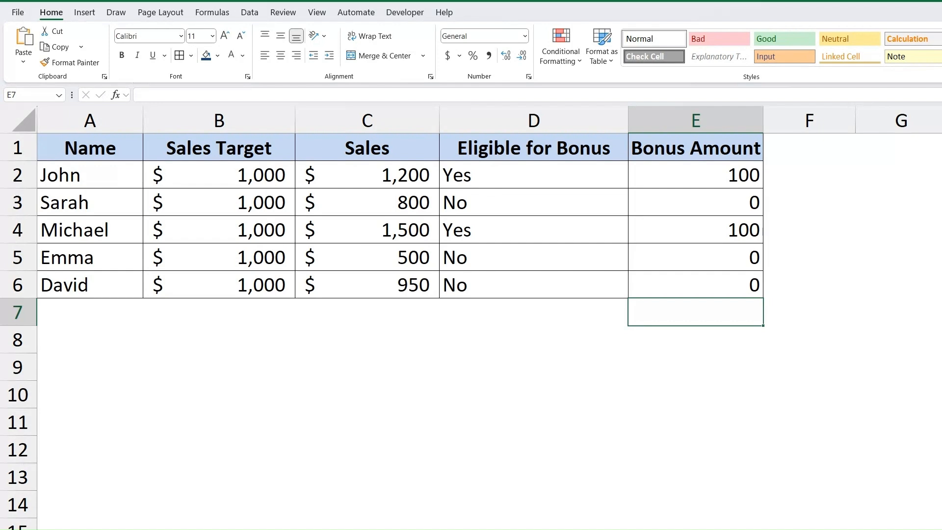
{"action": "type", "text": "=su"}
{"action": "key", "text": "Tab"}
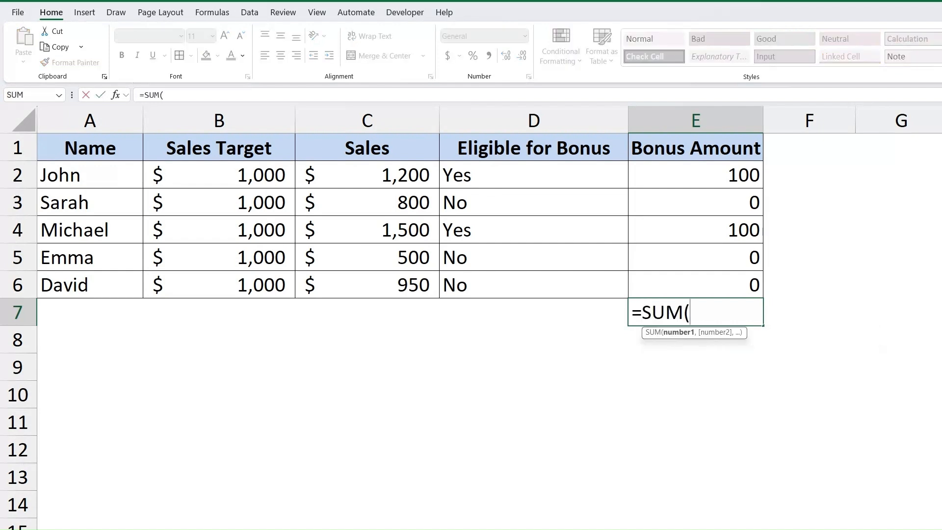
{"action": "left_click_drag", "start_coordinate": [696, 175], "coordinate": [696, 285]}
{"action": "type", "text": ")"}
{"action": "key", "text": "Return"}
{"action": "left_click", "coordinate": [810, 257]}
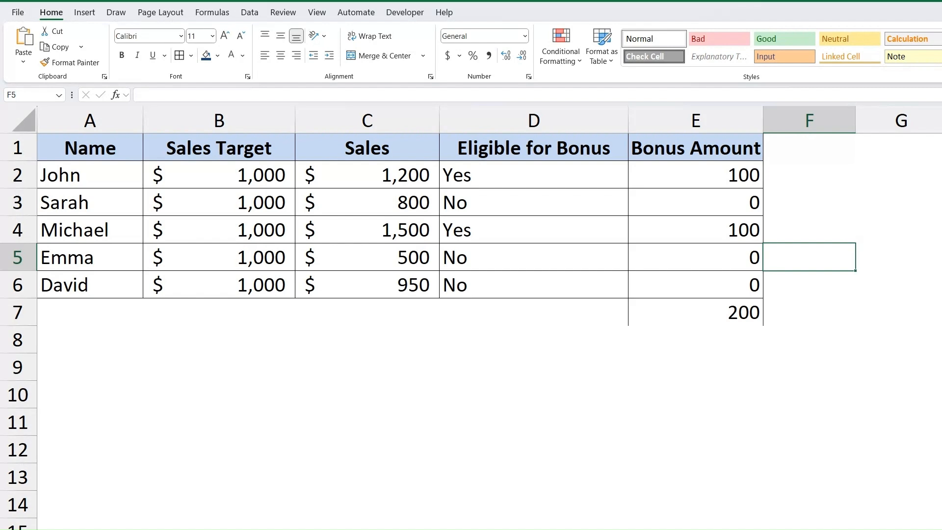
Step: Widen column F and enter the column heading "New Level" in F1
{"action": "left_click_drag", "start_coordinate": [856, 118], "coordinate": [872, 120]}
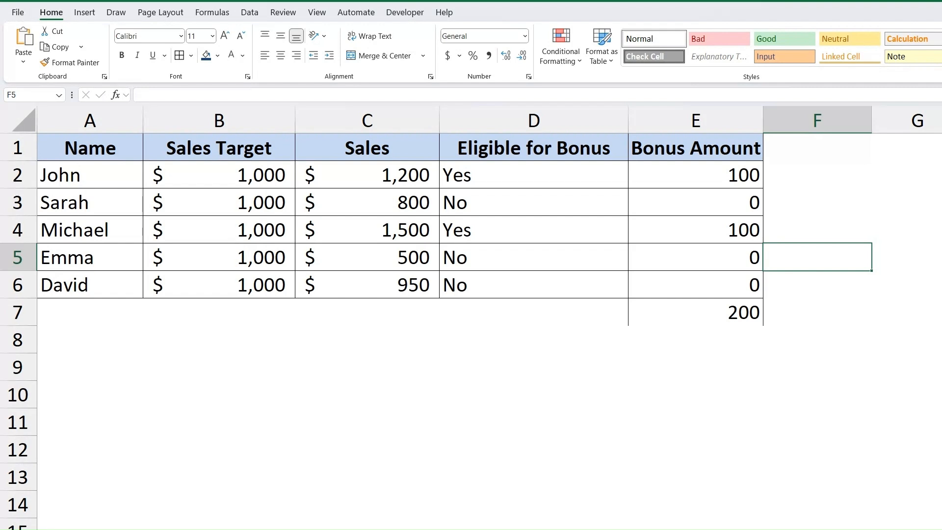
{"action": "left_click", "coordinate": [817, 175]}
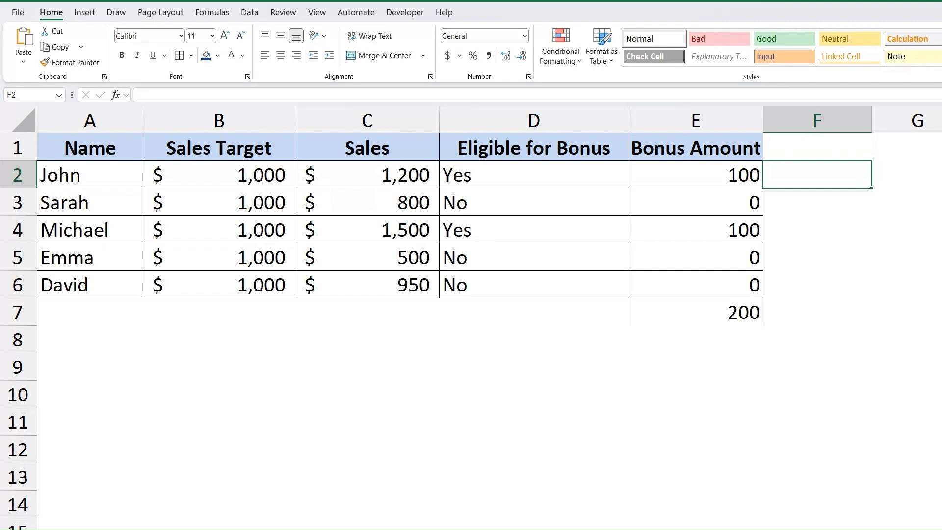
{"action": "left_click_drag", "start_coordinate": [872, 120], "coordinate": [882, 121]}
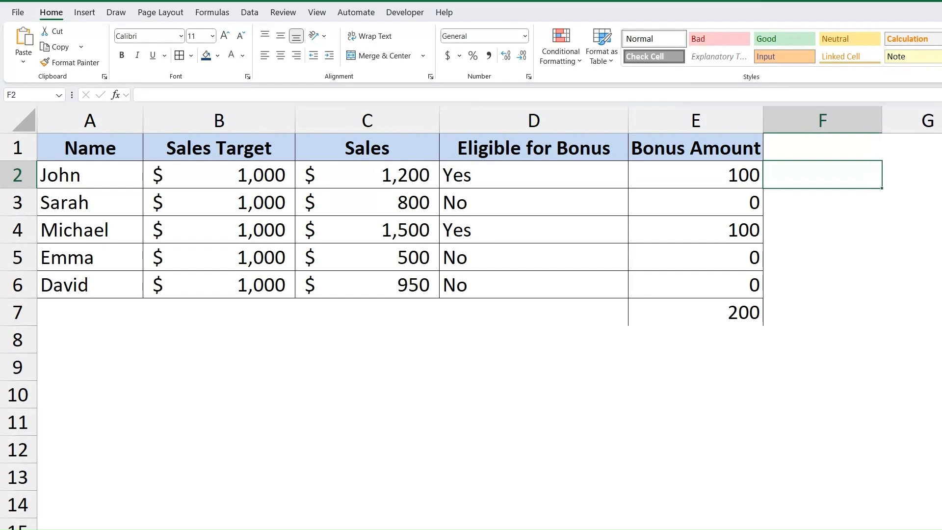
{"action": "left_click", "coordinate": [822, 148]}
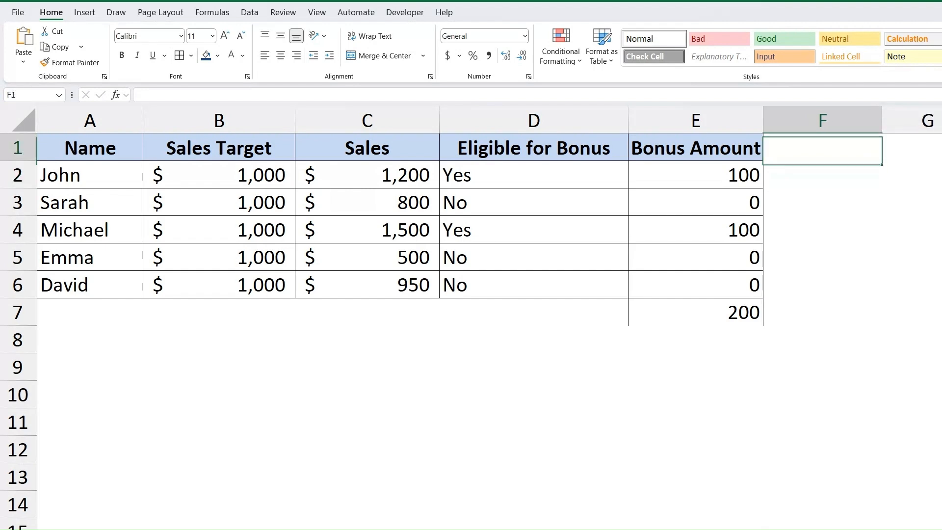
{"action": "left_click", "coordinate": [822, 230]}
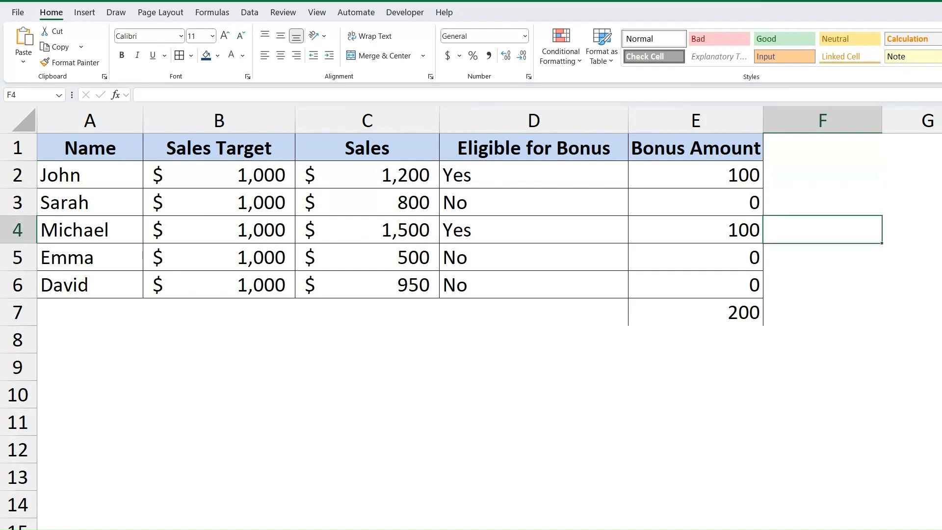
{"action": "left_click", "coordinate": [823, 147]}
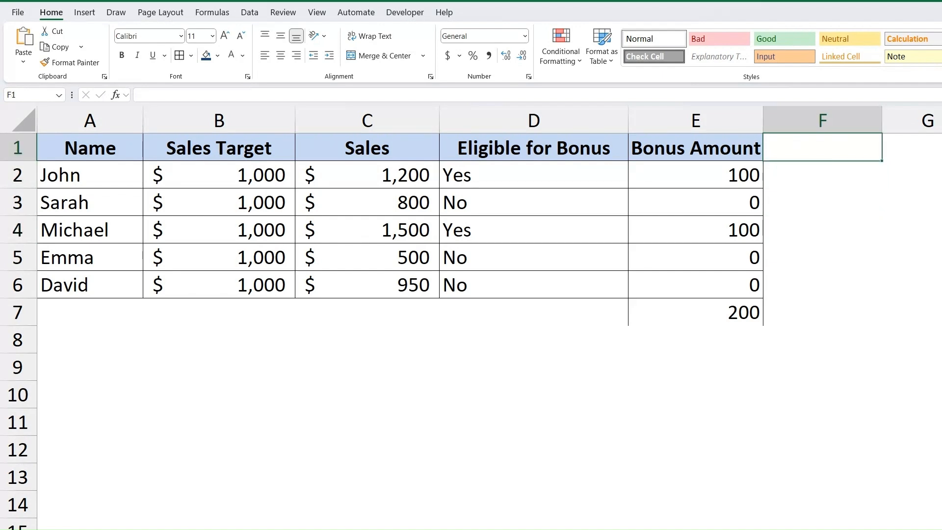
{"action": "type", "text": "New Level"}
{"action": "key", "text": "Return"}
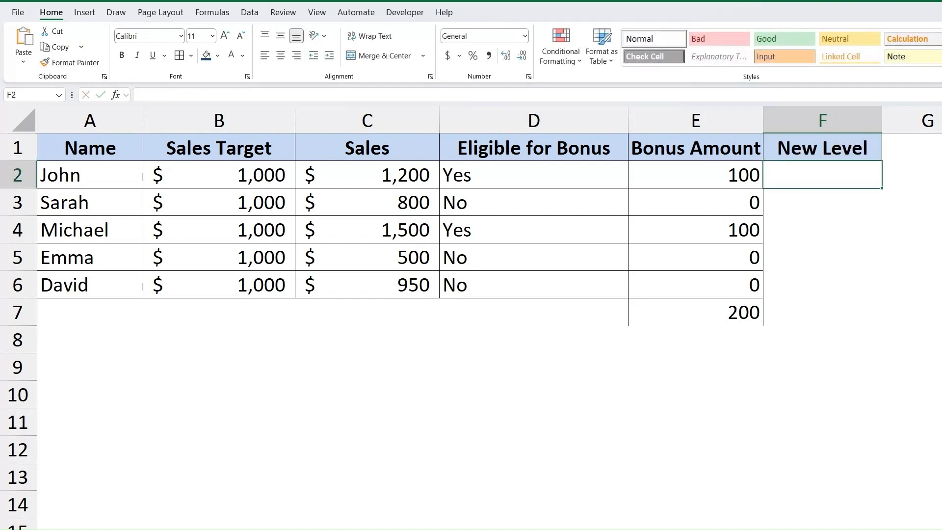
Step: Start an IF formula in F2 that tests whether the sales in C2 are greater than or equal to 1400
{"action": "left_click", "coordinate": [822, 230]}
{"action": "left_click", "coordinate": [823, 175]}
{"action": "type", "text": "=IF"}
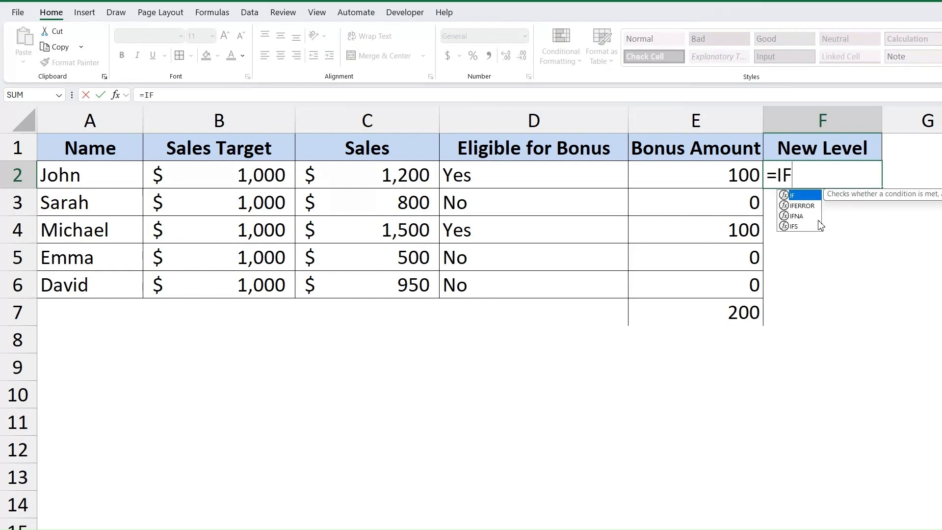
{"action": "type", "text": "("}
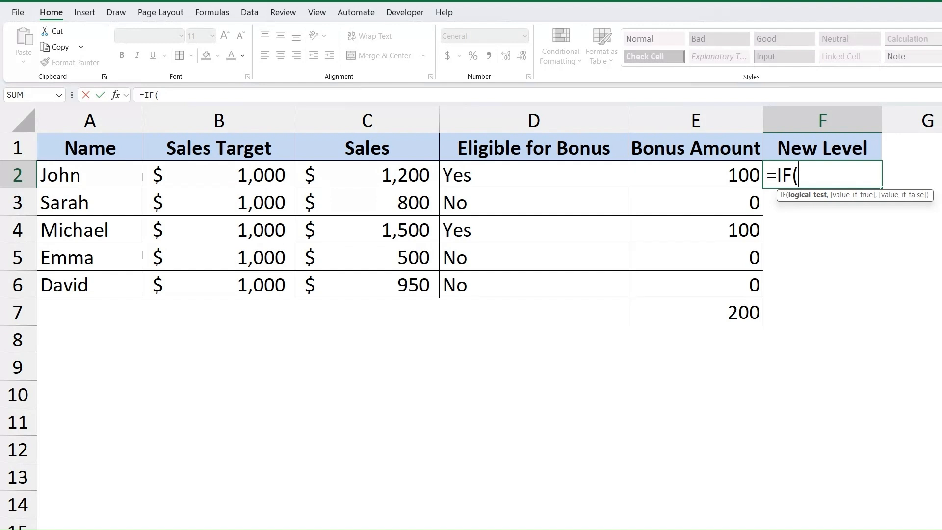
{"action": "left_click", "coordinate": [411, 179]}
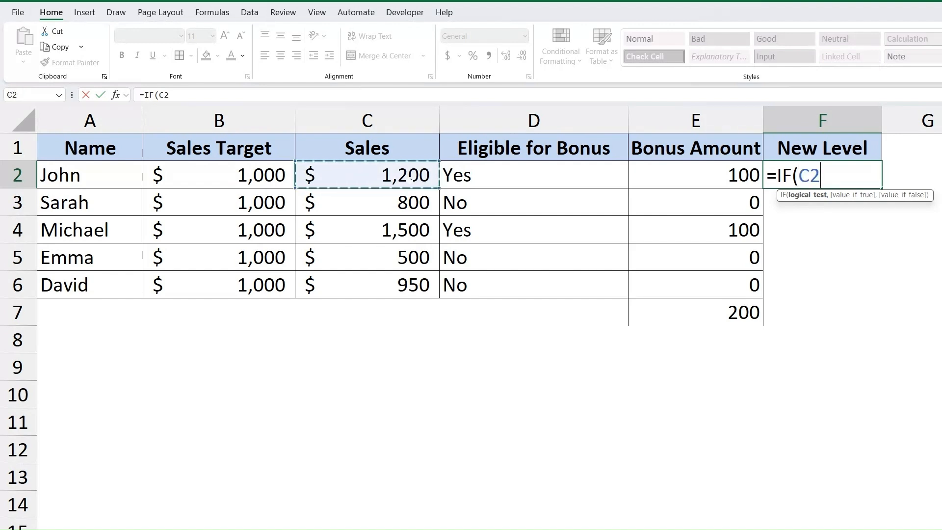
{"action": "type", "text": ">="}
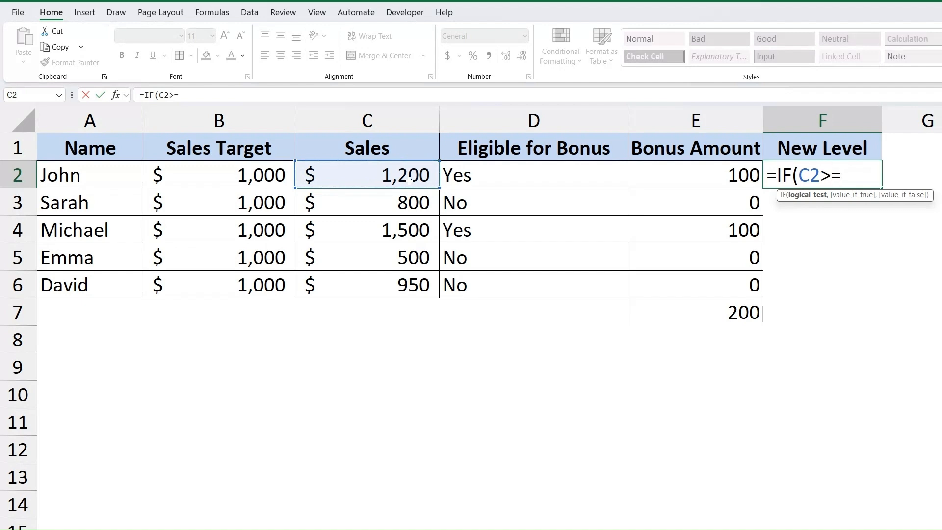
{"action": "left_click", "coordinate": [216, 177]}
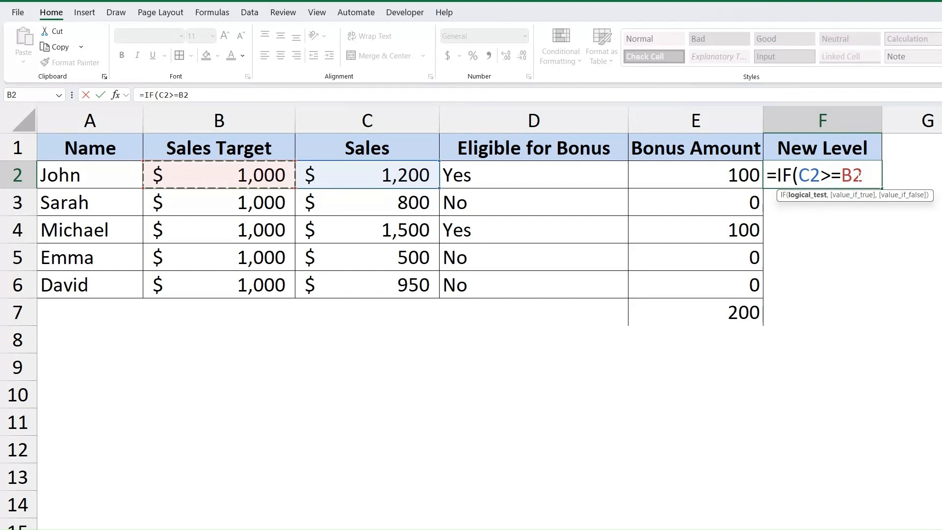
{"action": "key", "text": "F2"}
{"action": "key", "text": "shift+Left"}
{"action": "key", "text": "shift+Left"}
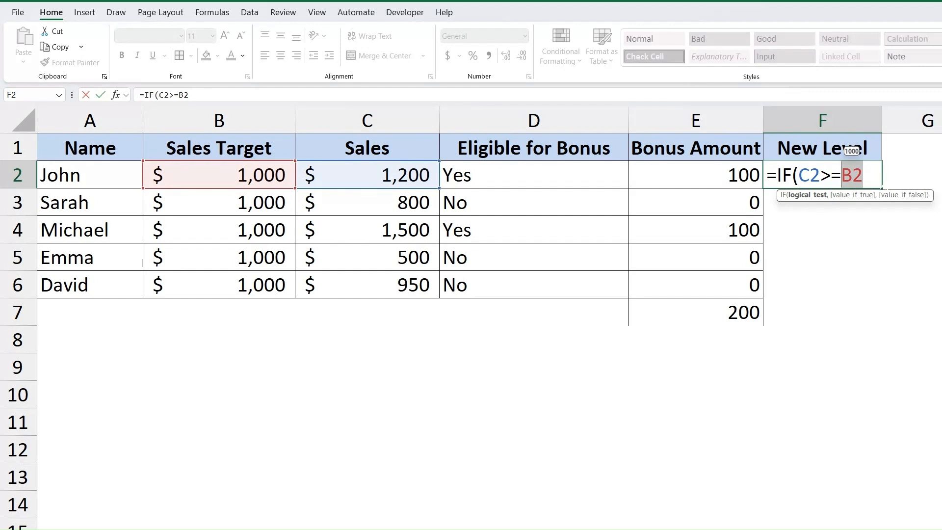
{"action": "type", "text": "1400"}
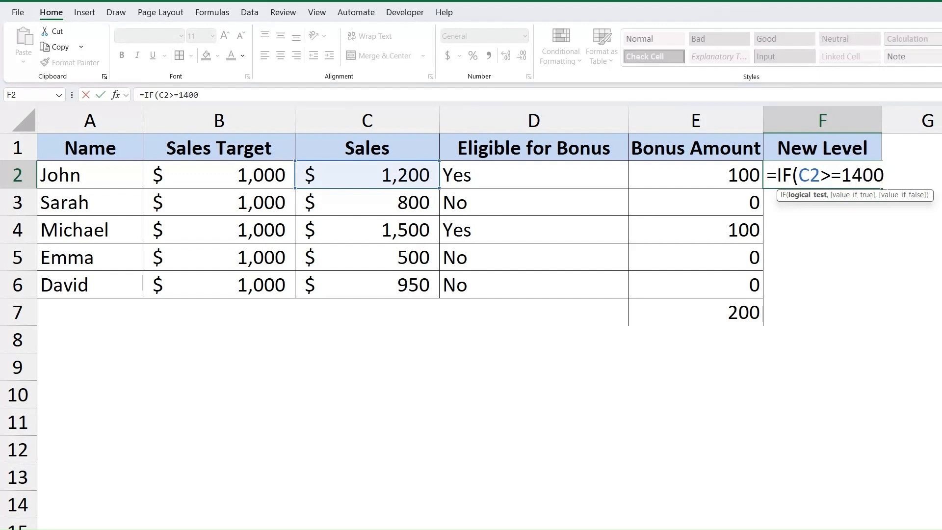
Step: Add "Excellent" as the true value of the IF formula in F2
{"action": "type", "text": ","}
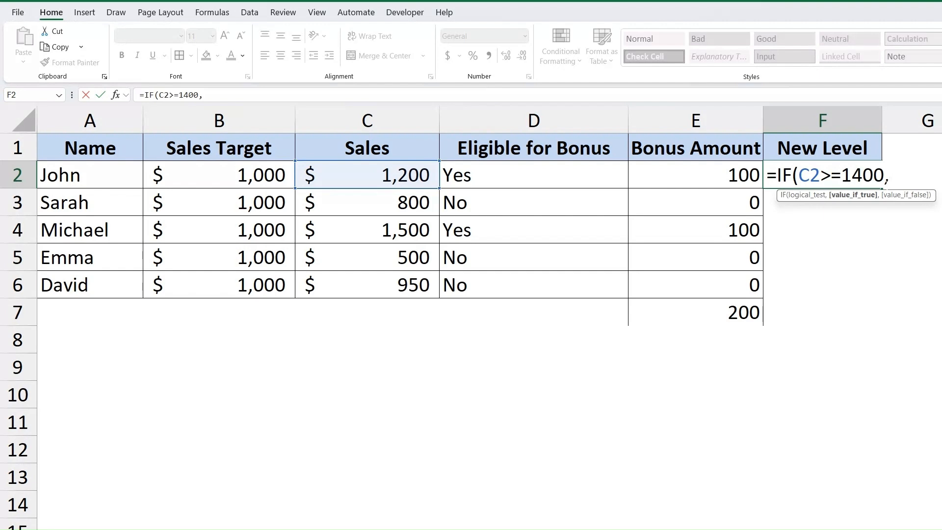
{"action": "type", "text": "\"Excel"}
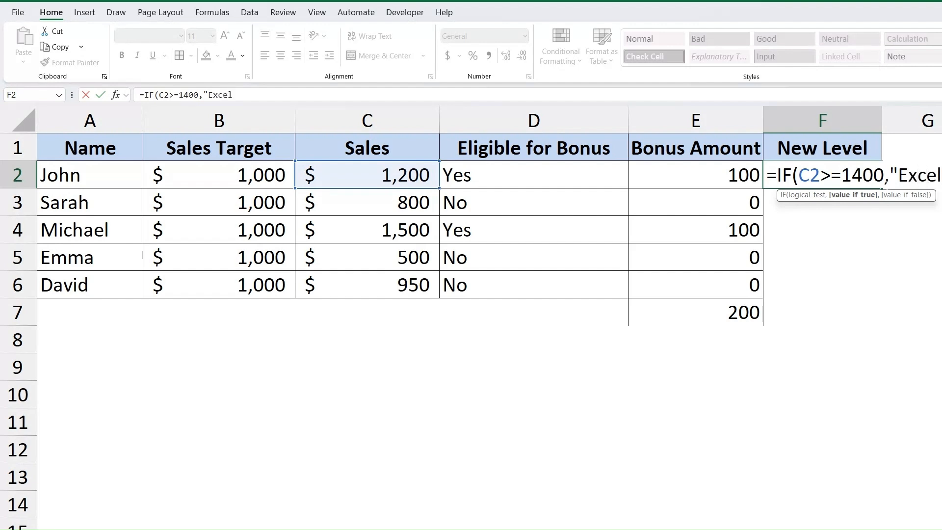
{"action": "type", "text": "lent\","}
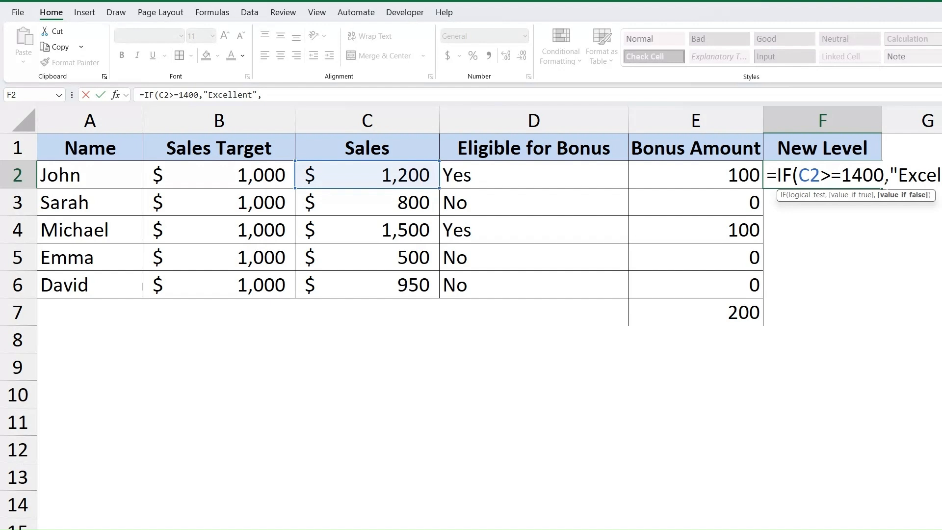
{"action": "type", "text": "Goog"}
{"action": "key", "text": "BackSpace"}
{"action": "type", "text": "d"}
{"action": "key", "text": "BackSpace"}
{"action": "key", "text": "BackSpace"}
{"action": "key", "text": "BackSpace"}
{"action": "key", "text": "BackSpace"}
{"action": "key", "text": "BackSpace"}
{"action": "key", "text": "BackSpace"}
Step: Complete F2 with a nested IF as the false value, testing C2>=1000 and returning "Good" or otherwise "Needs Improvement"
{"action": "type", "text": "If"}
{"action": "key", "text": "Tab"}
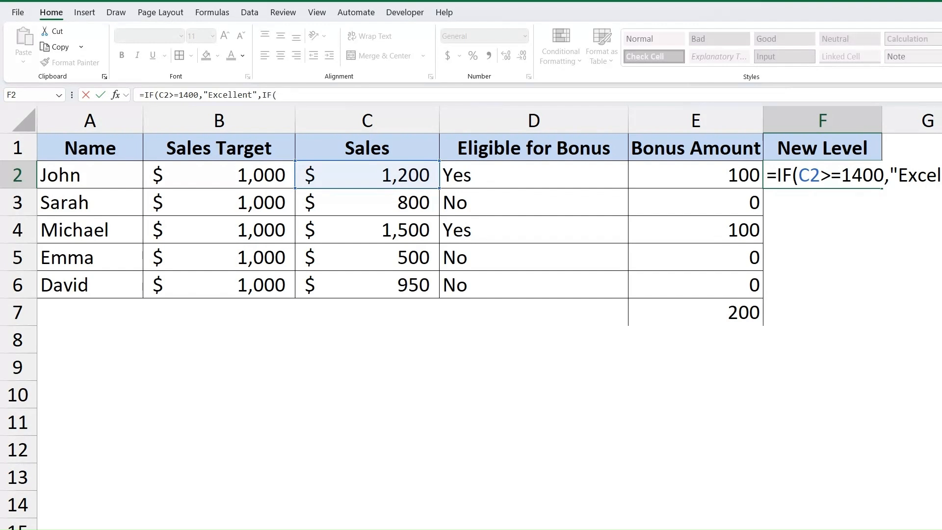
{"action": "type", "text": "C2"}
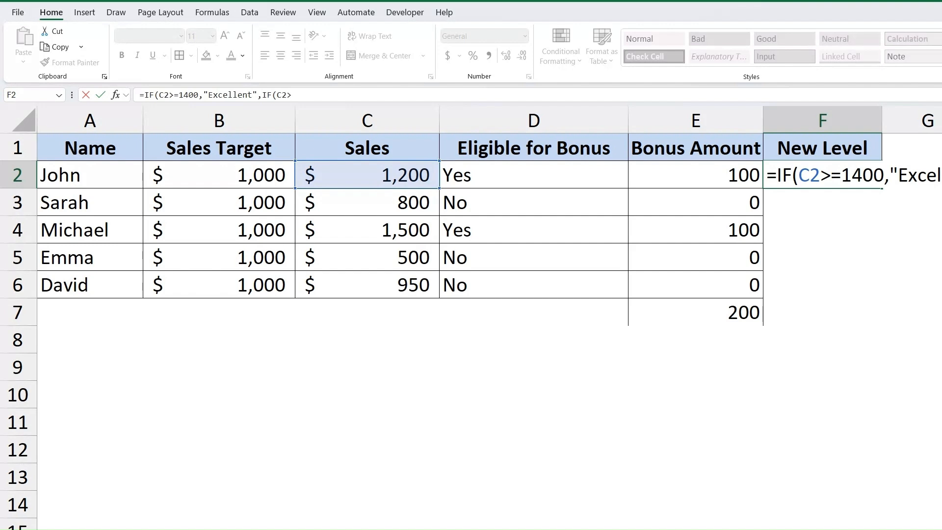
{"action": "type", "text": ">=1000,\"Good"}
{"action": "type", "text": "\",\"Needs Impro"}
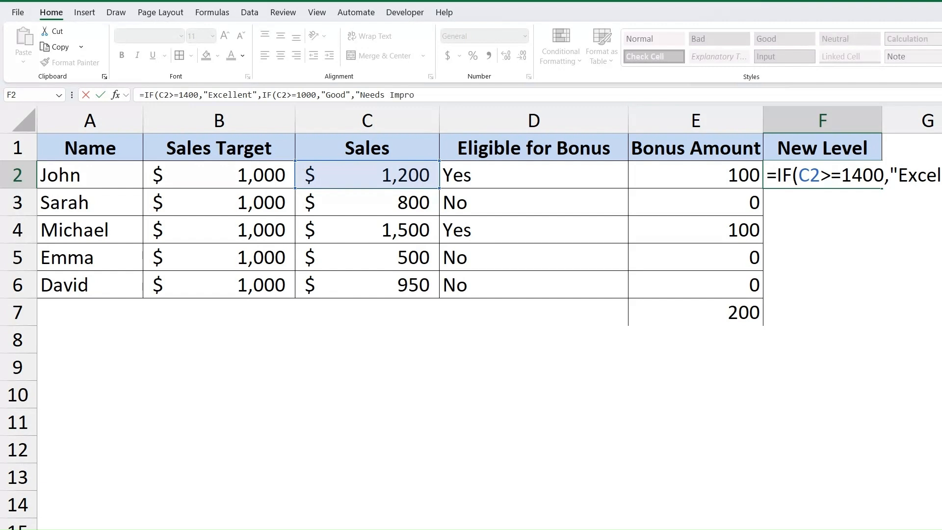
{"action": "type", "text": "vement\"))))"}
{"action": "key", "text": "Return"}
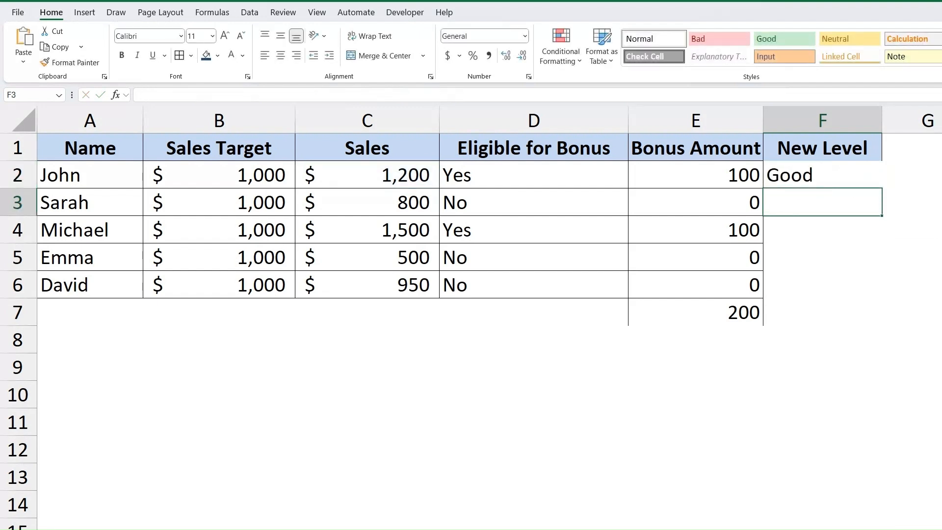
Step: Copy the nested IF formula from F2 down through F6
{"action": "left_click", "coordinate": [823, 175]}
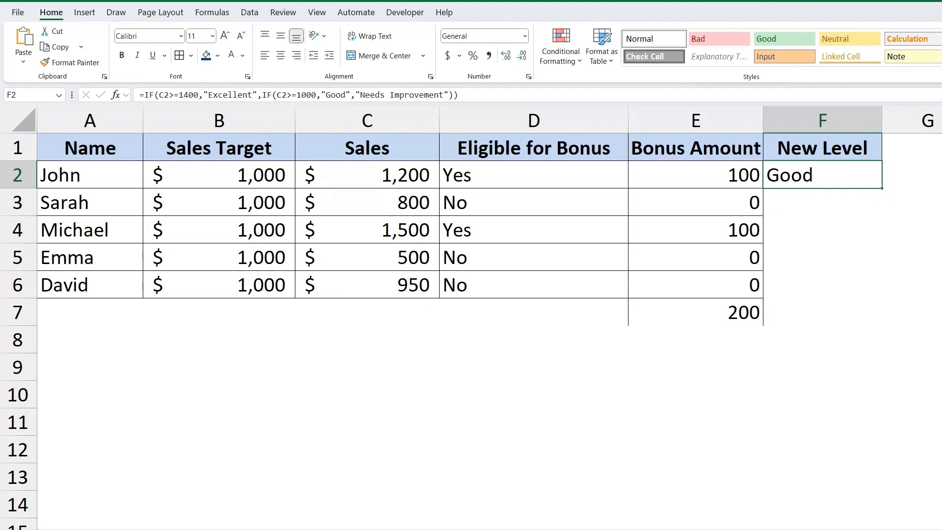
{"action": "left_click_drag", "start_coordinate": [882, 188], "coordinate": [823, 311]}
{"action": "key", "text": "ctrl+z"}
{"action": "left_click_drag", "start_coordinate": [815, 177], "coordinate": [806, 291]}
{"action": "key", "text": "ctrl+d"}
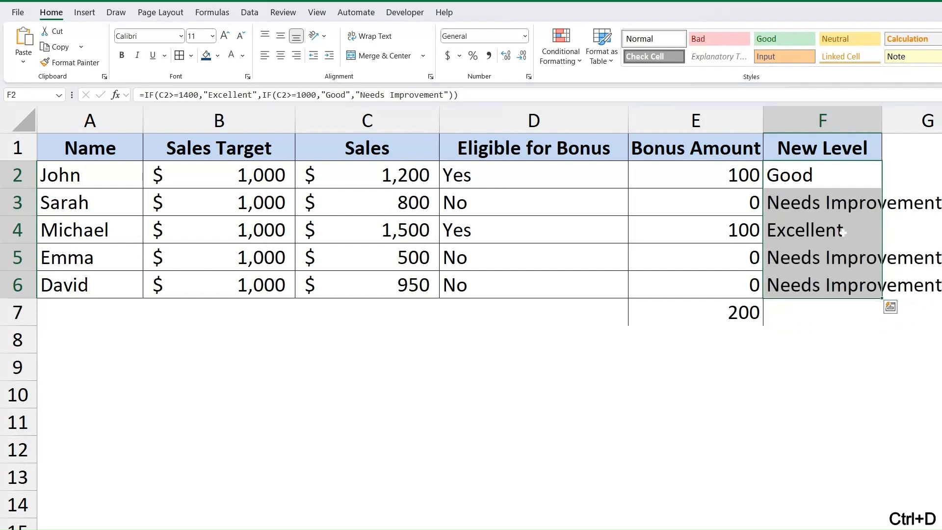
Step: Widen column F to fit its text and add cell borders to the table range A1:F6
{"action": "left_click_drag", "start_coordinate": [882, 123], "coordinate": [940, 124]}
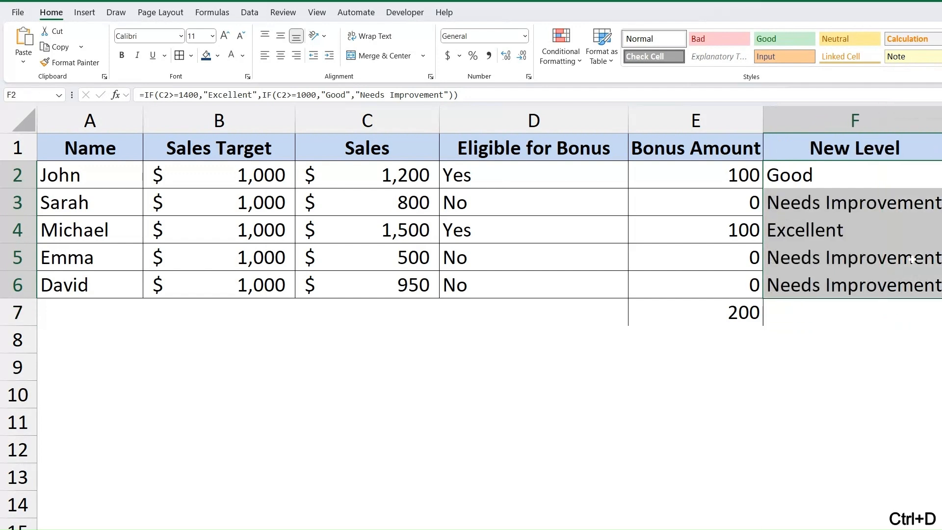
{"action": "left_click", "coordinate": [854, 339]}
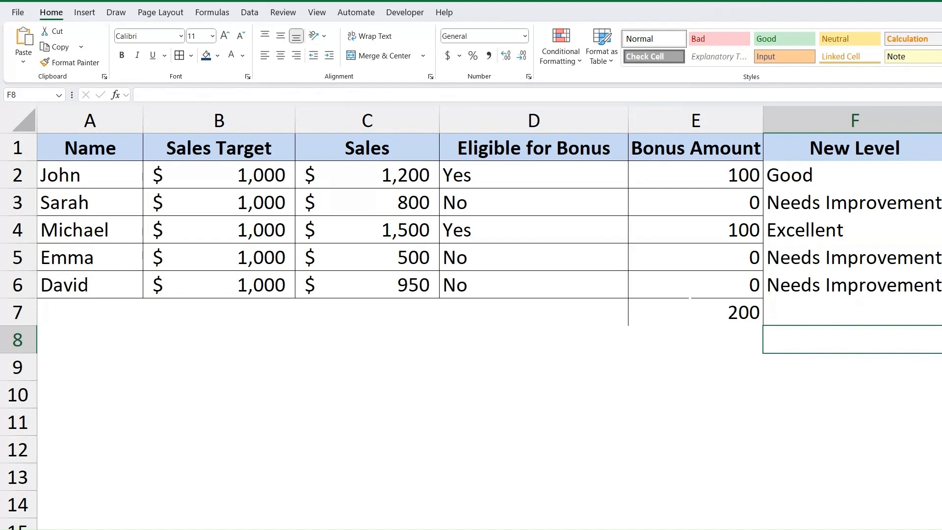
{"action": "scroll", "coordinate": [691, 298], "scroll_direction": "down", "scroll_amount": 1}
{"action": "left_click_drag", "start_coordinate": [760, 146], "coordinate": [99, 280]}
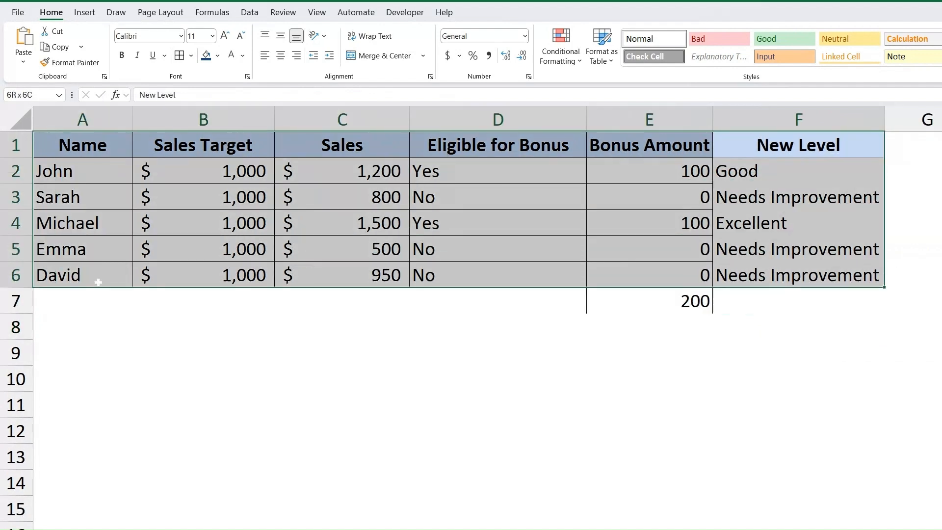
Step: Examine the New Level formulas in F4 and F2 and compare the row 4 result with the sales in C4
{"action": "left_click", "coordinate": [851, 223]}
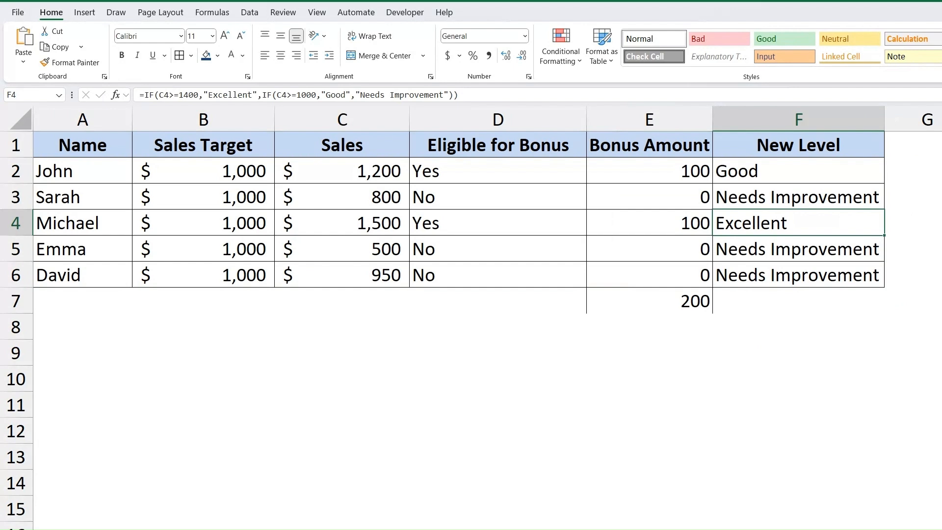
{"action": "left_click", "coordinate": [805, 172]}
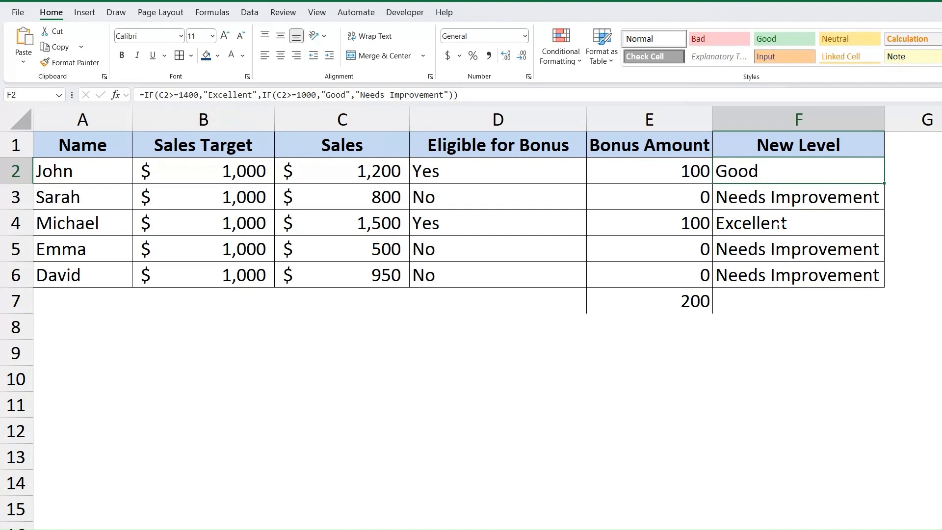
{"action": "left_click", "coordinate": [19, 223]}
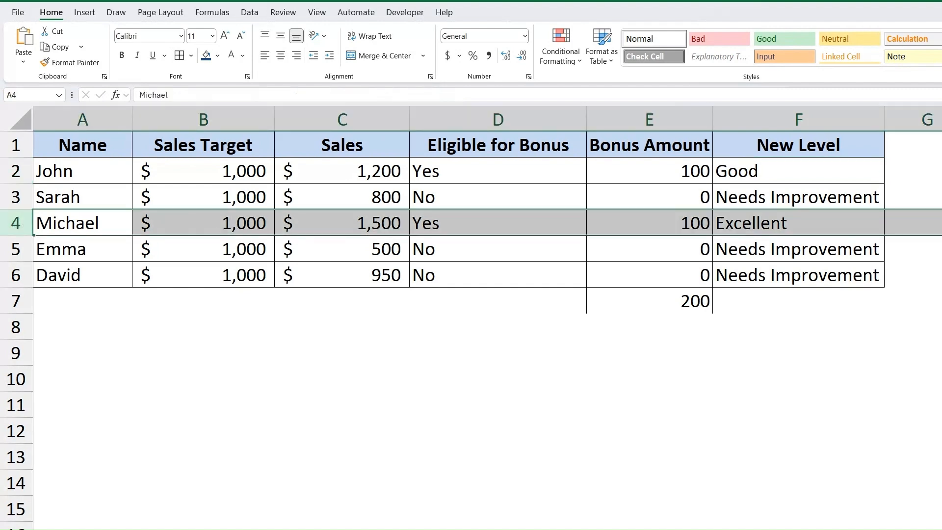
{"action": "left_click", "coordinate": [83, 224]}
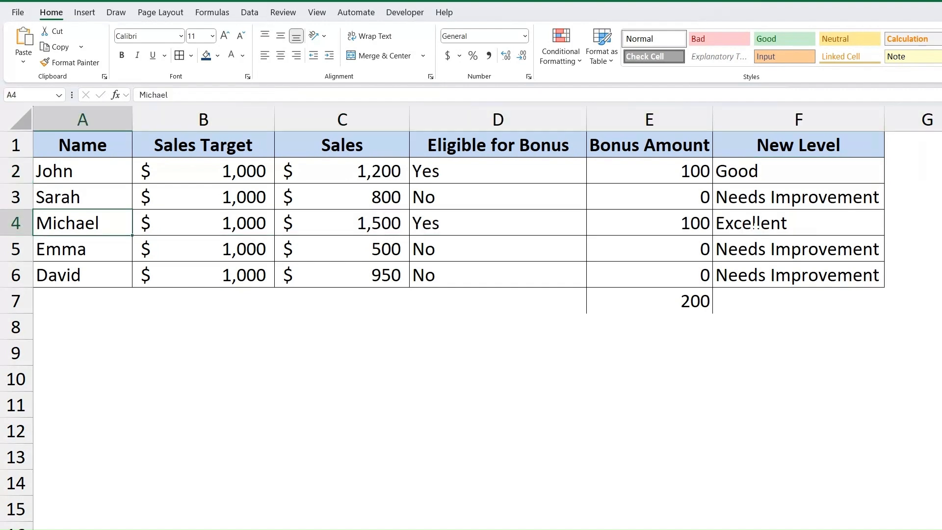
{"action": "left_click", "coordinate": [755, 224]}
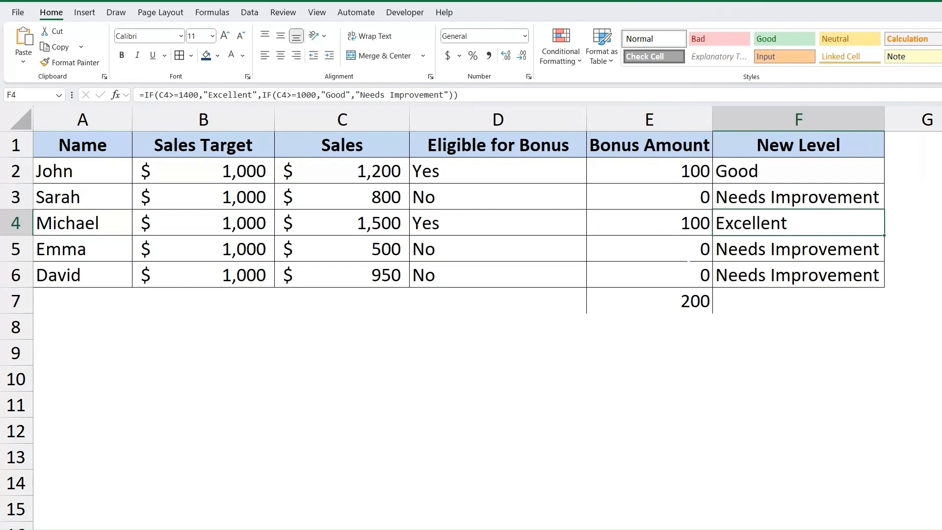
{"action": "left_click", "coordinate": [377, 225]}
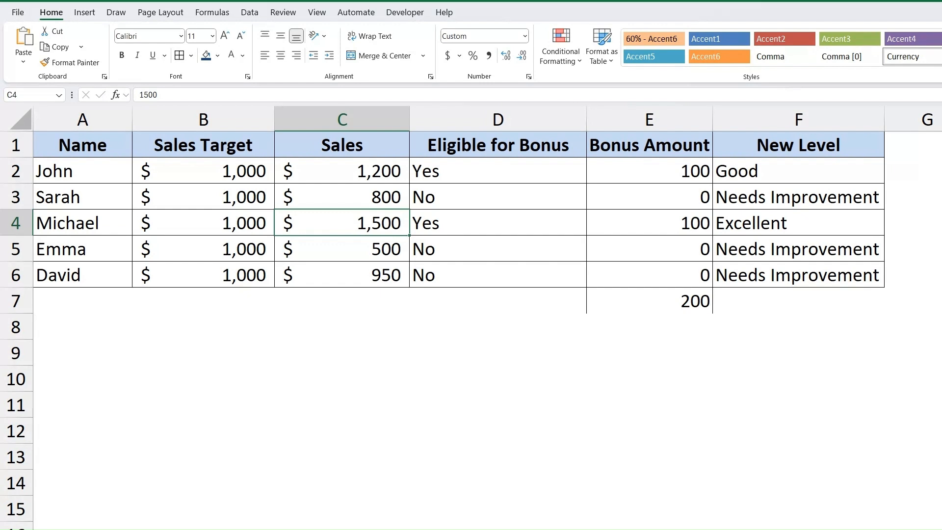
Step: Examine the New Level formula in F2 and compare its result with the salesperson in A2 and the sales target in B2
{"action": "left_click", "coordinate": [798, 171]}
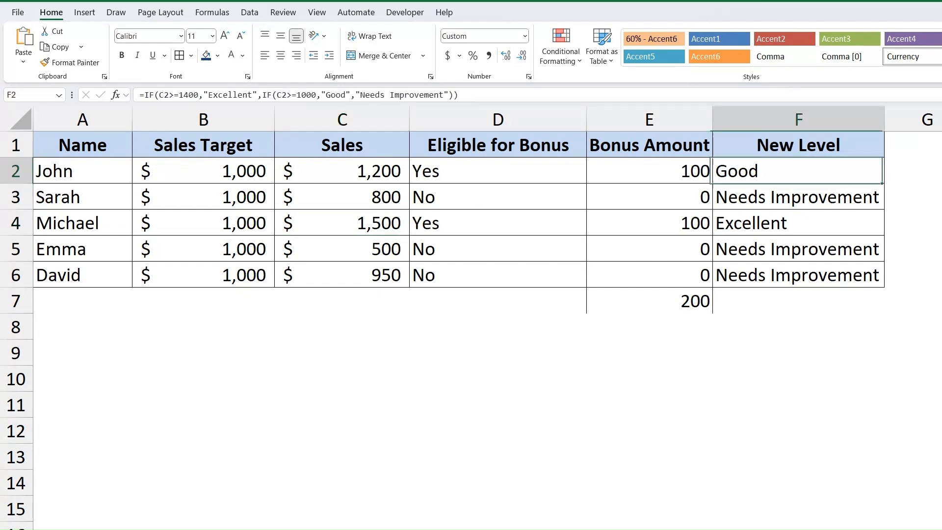
{"action": "left_click", "coordinate": [82, 172]}
{"action": "left_click", "coordinate": [755, 171]}
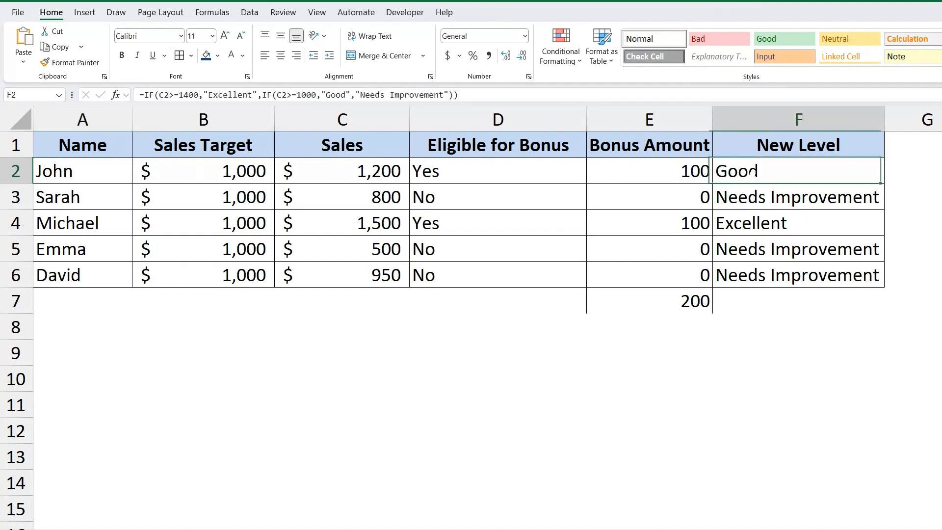
{"action": "left_click", "coordinate": [262, 173]}
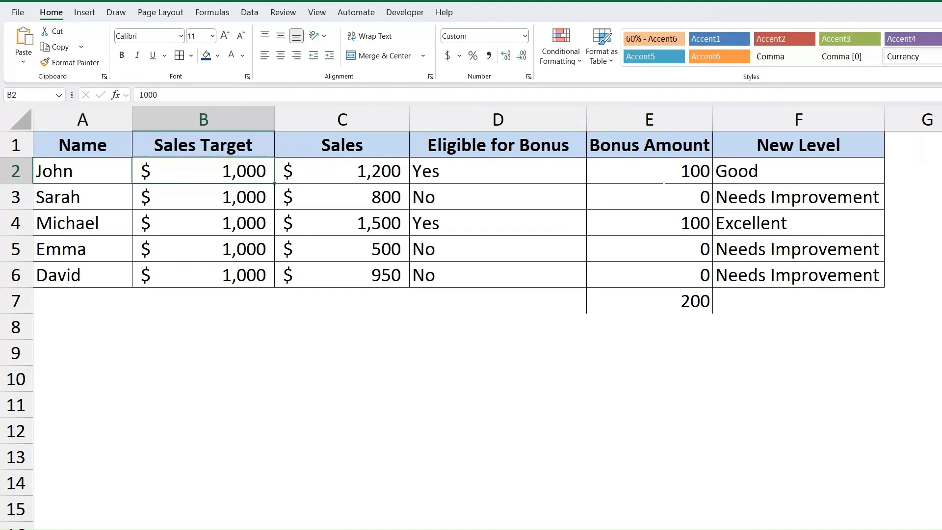
{"action": "left_click", "coordinate": [755, 172]}
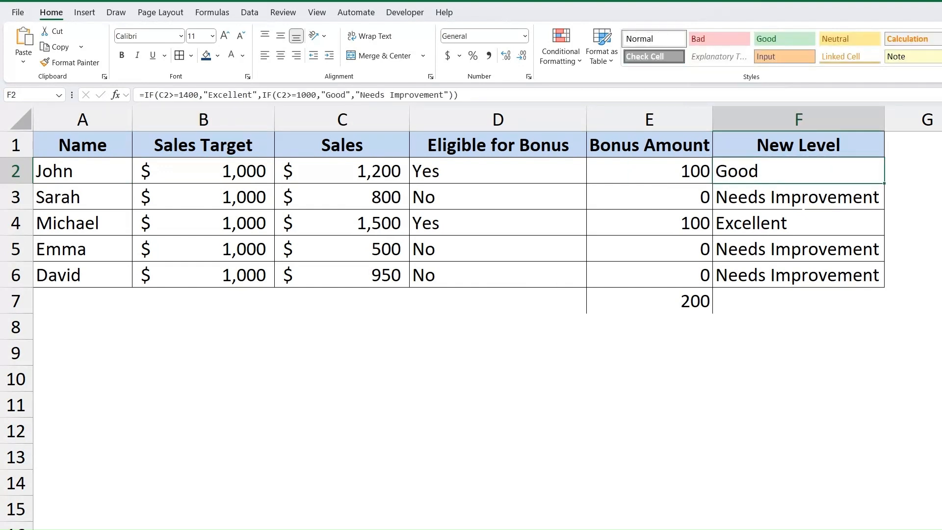
Step: Inspect the "Needs Improvement" argument of the nested IF in F3 and review which salespeople in A3, A5 and A6 it applies to
{"action": "left_click", "coordinate": [803, 198]}
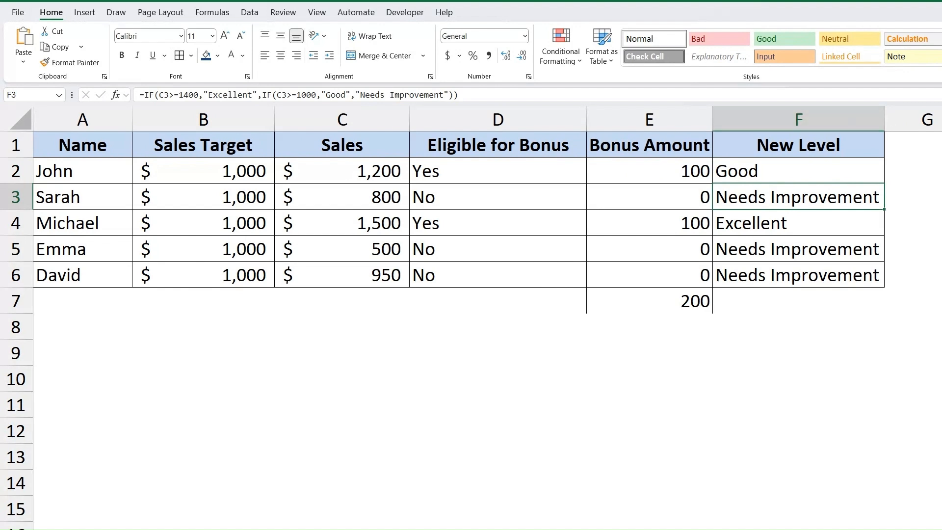
{"action": "left_click_drag", "start_coordinate": [448, 95], "coordinate": [359, 93]}
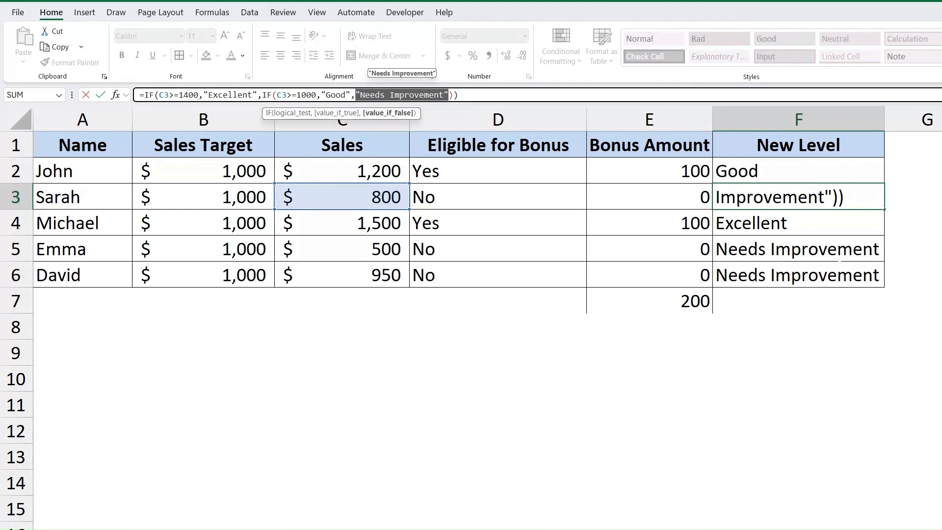
{"action": "key", "text": "ctrl+Return"}
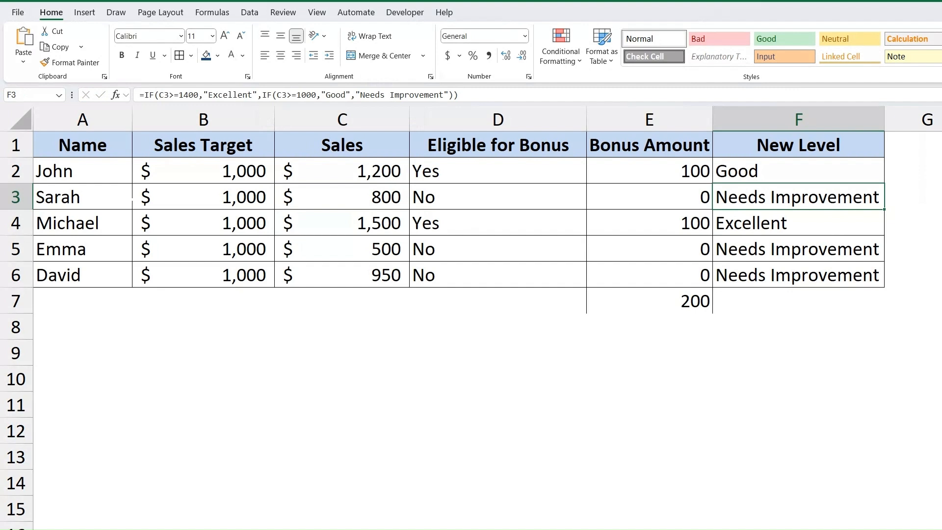
{"action": "left_click", "coordinate": [82, 198]}
{"action": "left_click", "coordinate": [82, 250]}
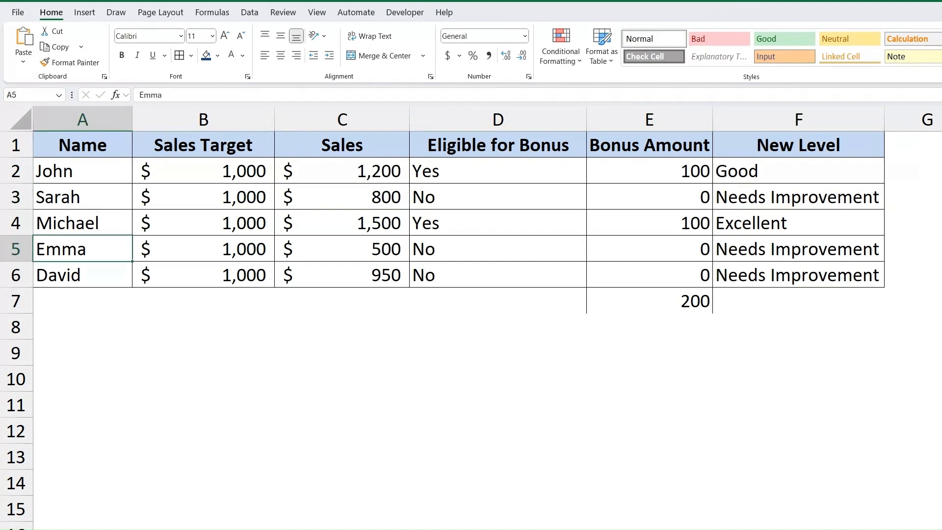
{"action": "left_click", "coordinate": [82, 275]}
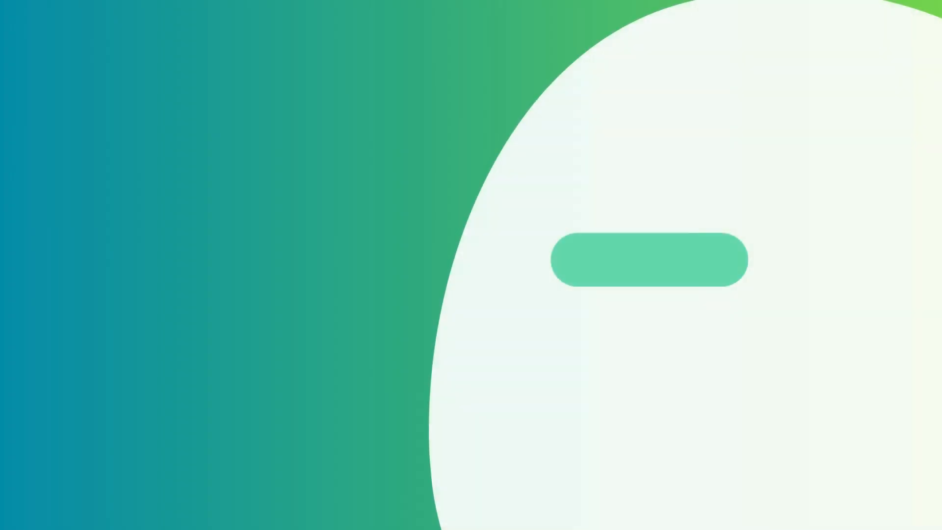